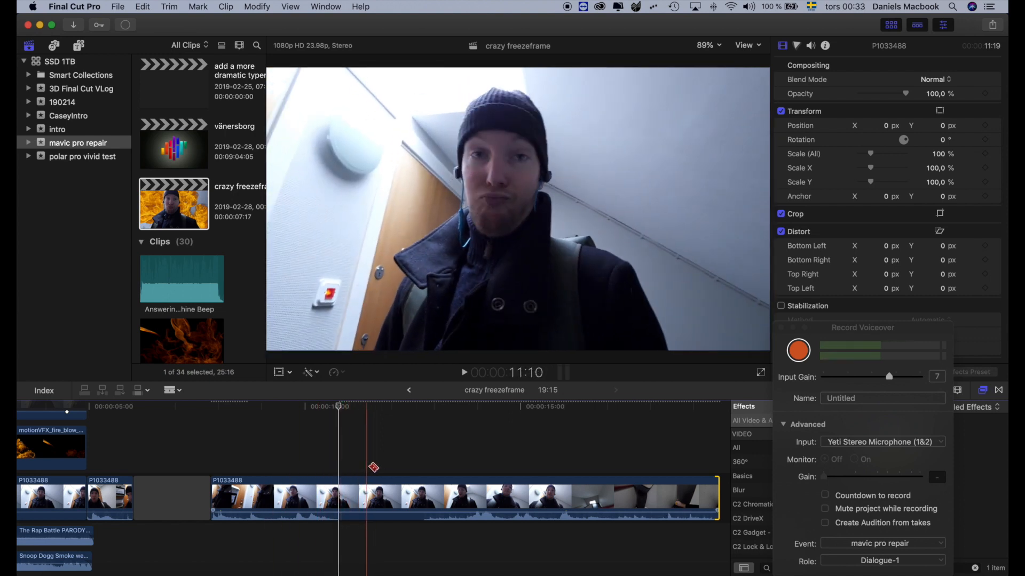
- Undo the last edit, then add a hold to the P1033488 clip at 10:19 and lengthen it to about 3:16
{"action": "key", "text": "super+z"}
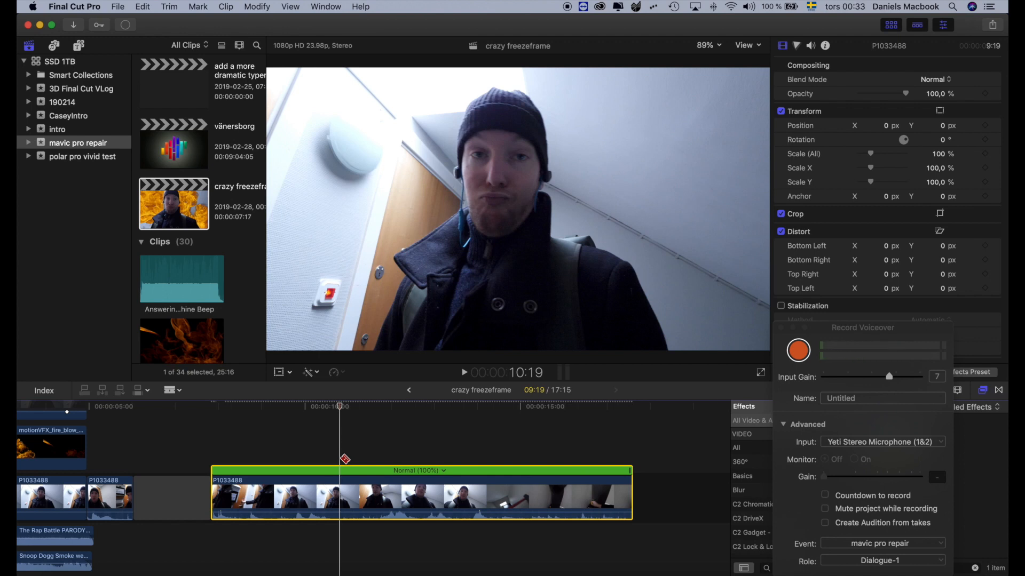
{"action": "key", "text": "shift+h"}
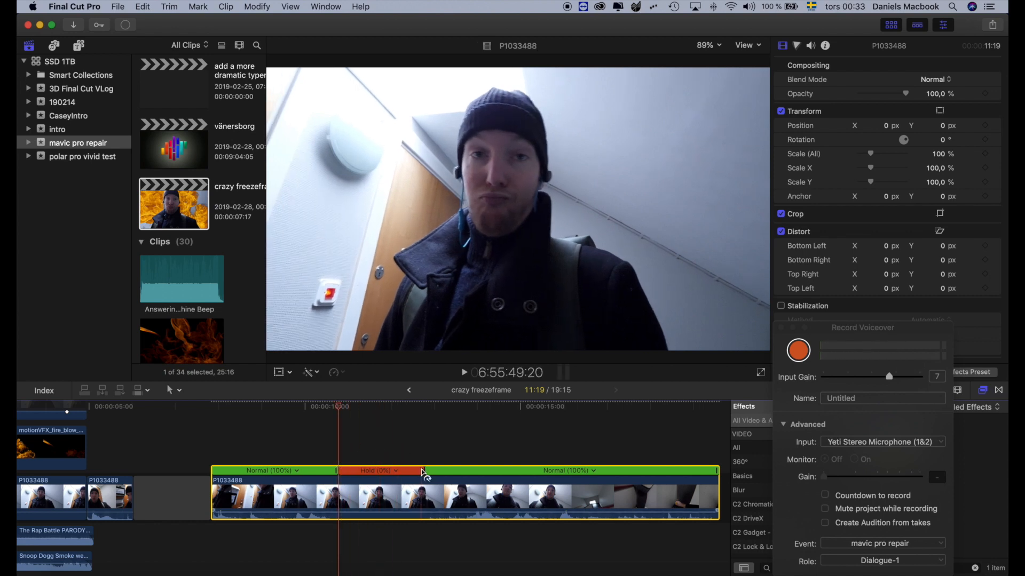
{"action": "left_click_drag", "start_coordinate": [424, 471], "coordinate": [497, 472]}
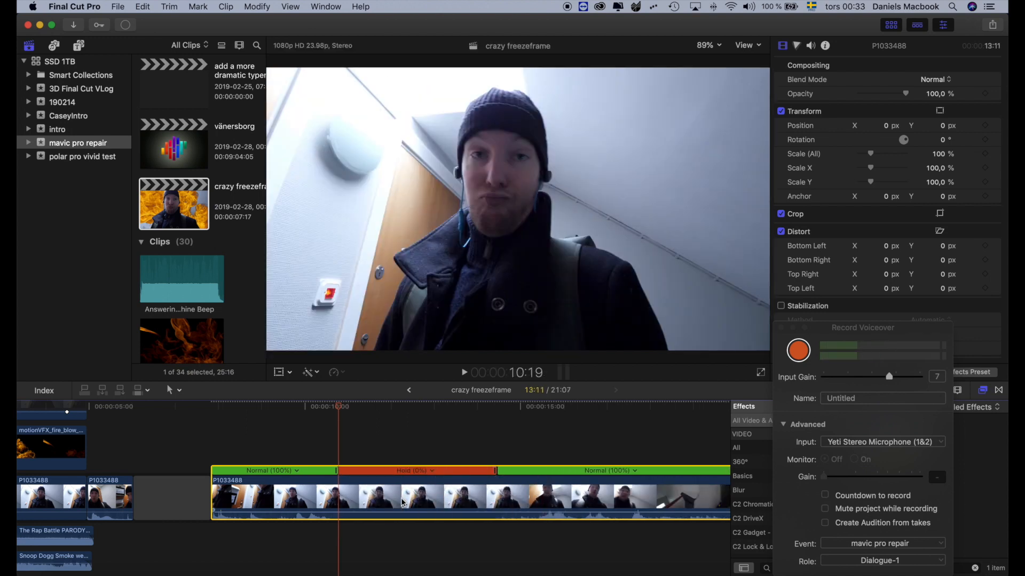
- Duplicate the P1033488 clip containing the hold and stack the copy directly above the original on the timeline
{"action": "key", "text": "super+c"}
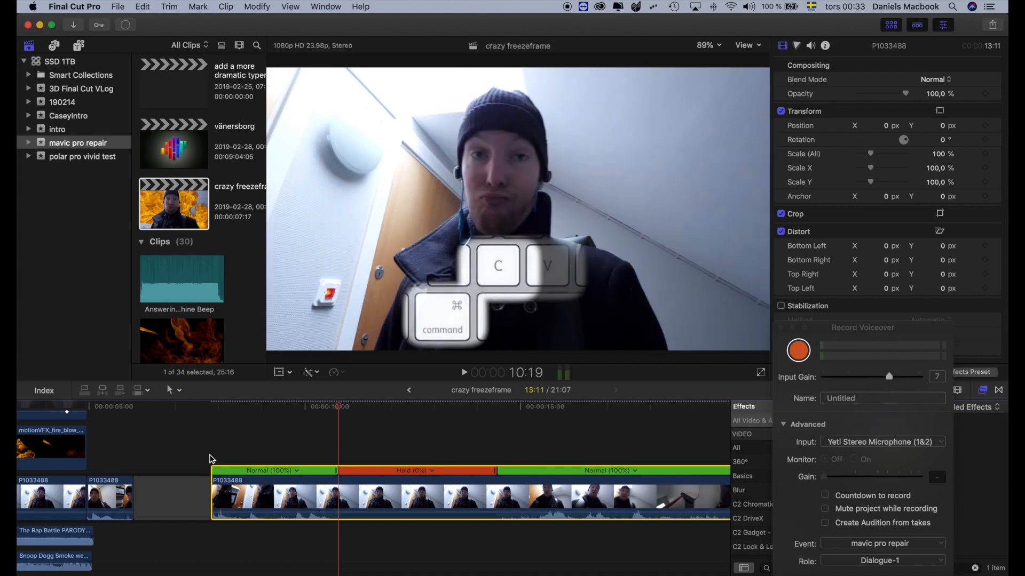
{"action": "left_click", "coordinate": [209, 456]}
{"action": "key", "text": "super+v"}
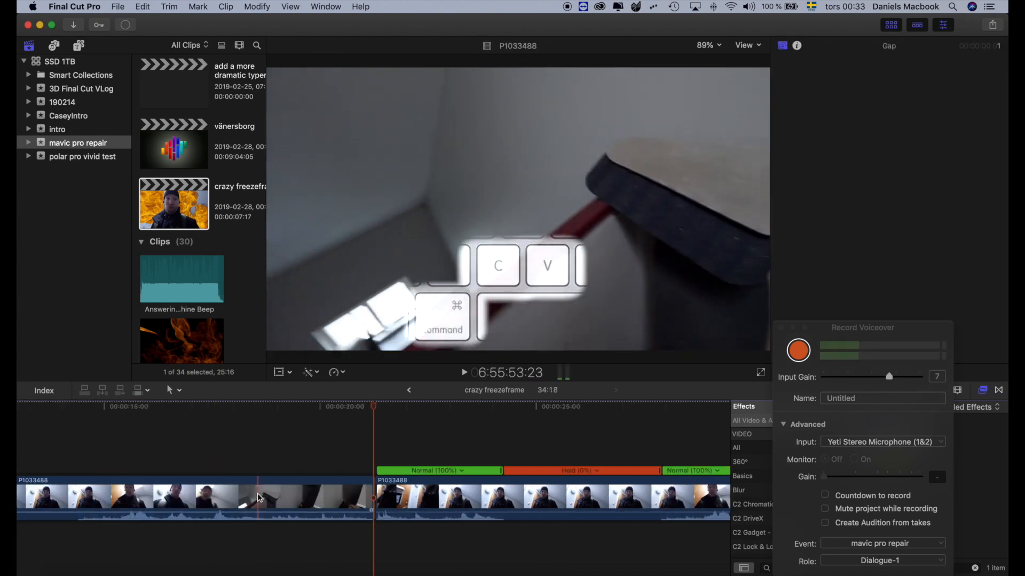
{"action": "left_click_drag", "start_coordinate": [256, 499], "coordinate": [259, 438]}
{"action": "scroll", "coordinate": [259, 438], "scroll_direction": "left", "scroll_amount": 5}
{"action": "scroll", "coordinate": [283, 430], "scroll_direction": "left", "scroll_amount": 5}
- Show the upper clip's speed segments and trim both its ends so that only the hold segment remains
{"action": "key", "text": "b"}
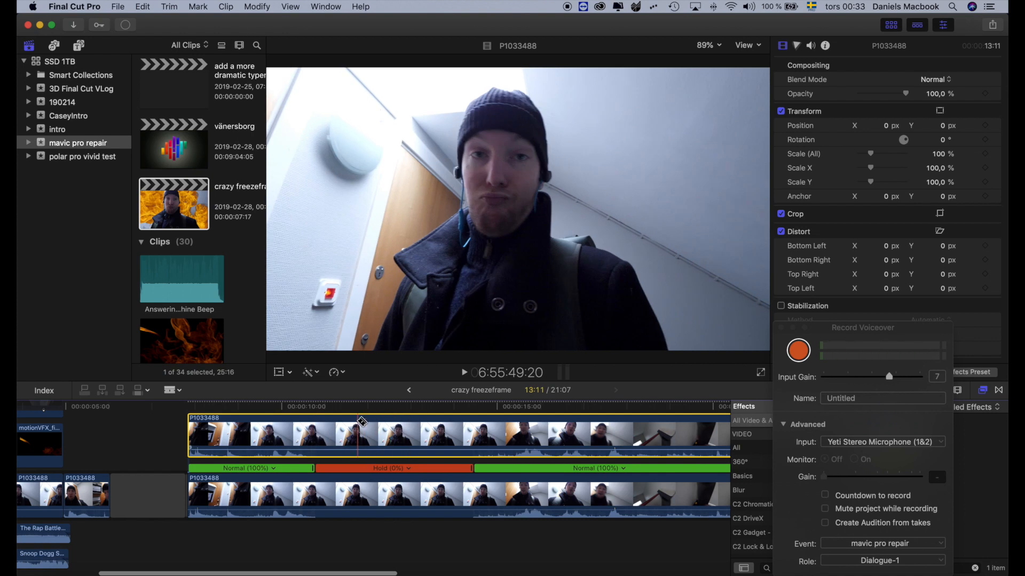
{"action": "left_click", "coordinate": [367, 409]}
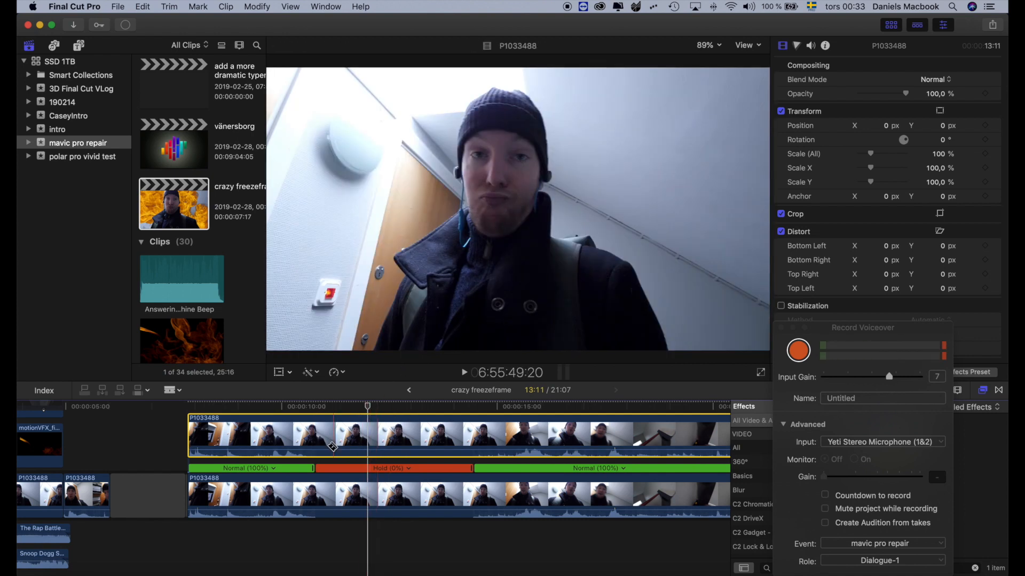
{"action": "scroll", "coordinate": [370, 434], "scroll_direction": "up", "scroll_amount": 2}
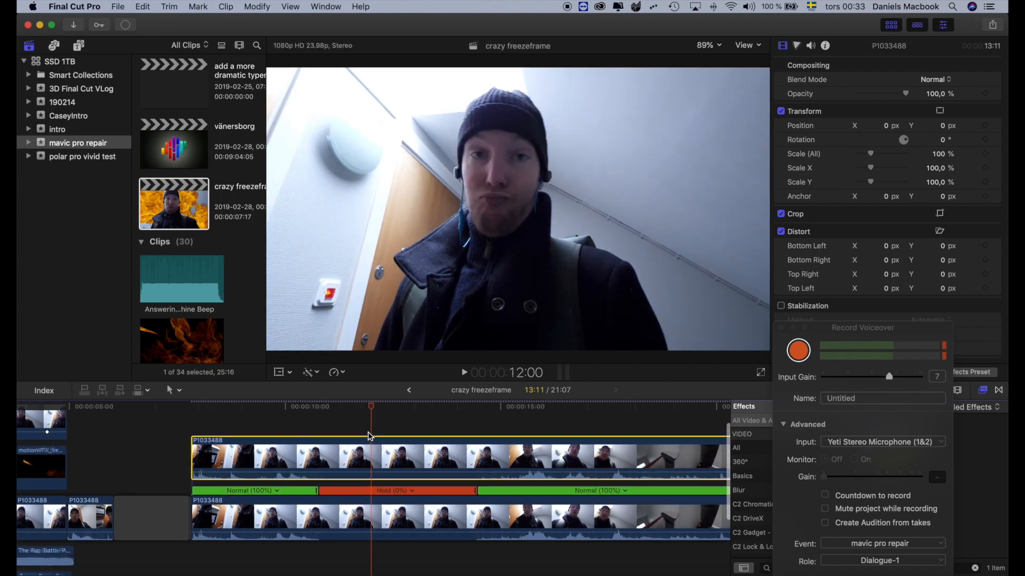
{"action": "key", "text": "super+r"}
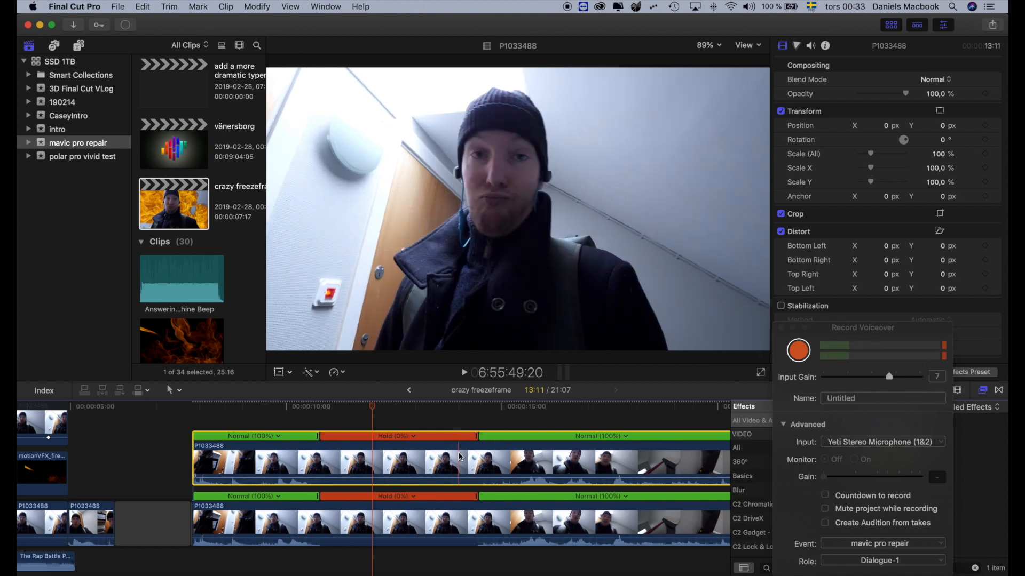
{"action": "left_click_drag", "start_coordinate": [194, 462], "coordinate": [325, 458]}
{"action": "scroll", "coordinate": [327, 458], "scroll_direction": "right", "scroll_amount": 4}
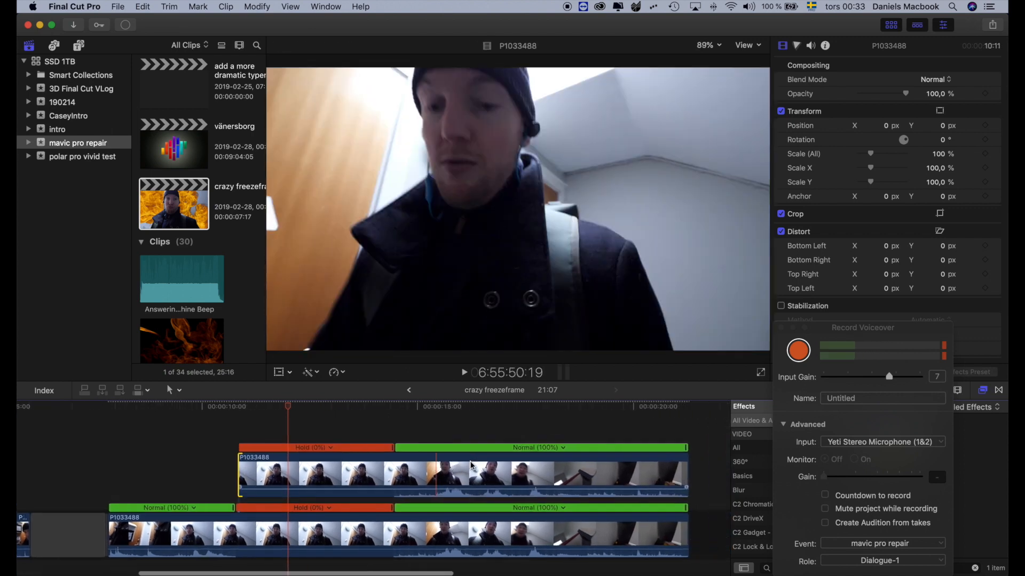
{"action": "left_click_drag", "start_coordinate": [668, 470], "coordinate": [376, 473]}
{"action": "left_click_drag", "start_coordinate": [223, 460], "coordinate": [218, 460]}
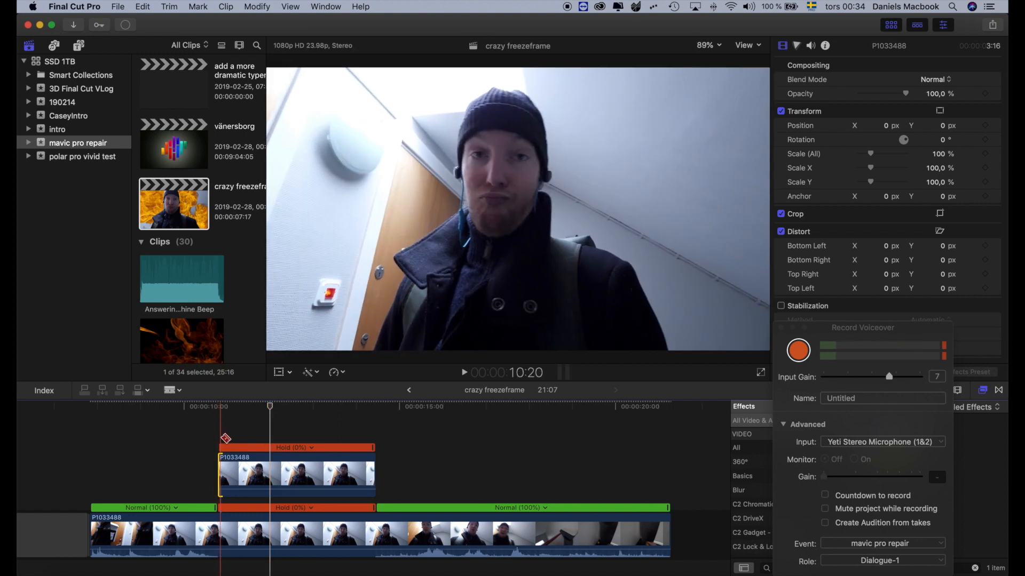
- Close the voiceover window and apply the Draw Mask effect from the Masks category to the upper hold clip
{"action": "left_click", "coordinate": [781, 328]}
{"action": "left_click", "coordinate": [816, 568]}
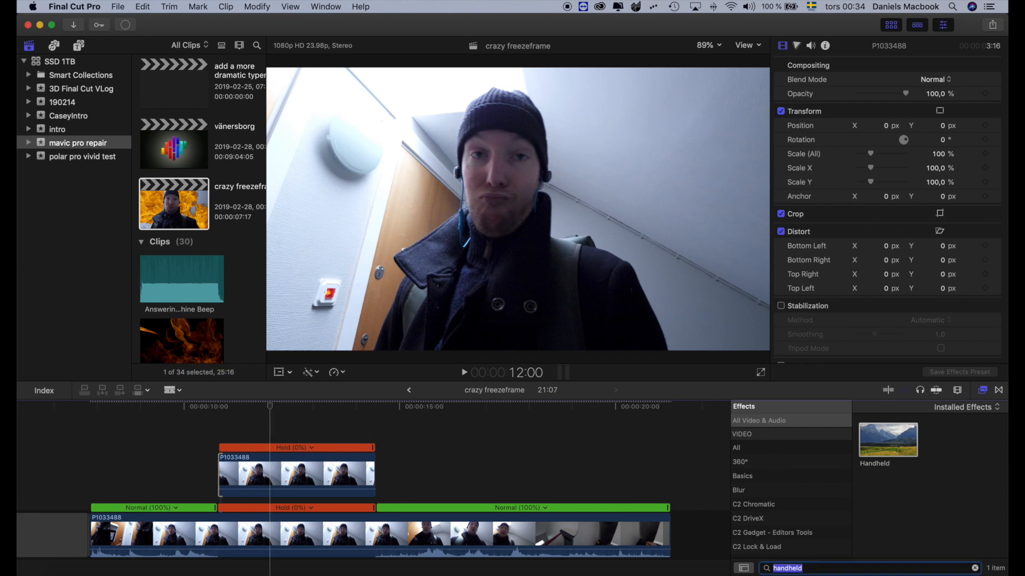
{"action": "key", "text": "BackSpace"}
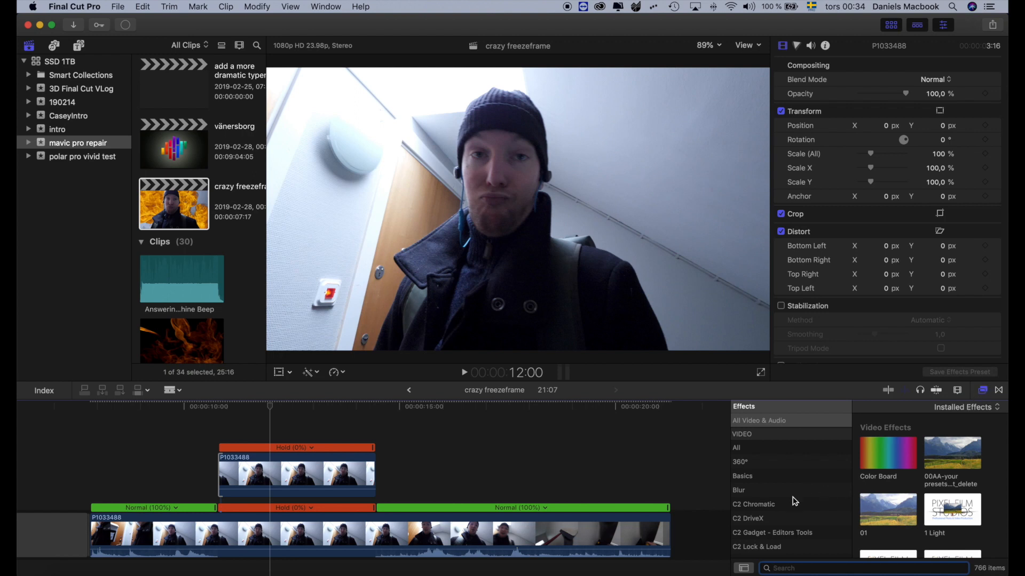
{"action": "scroll", "coordinate": [793, 501], "scroll_direction": "down", "scroll_amount": 10}
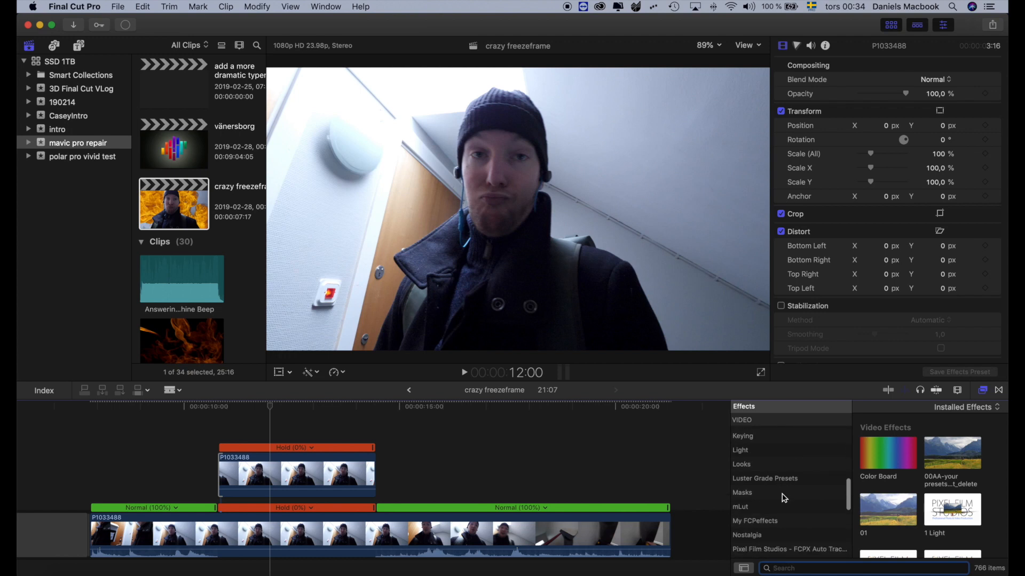
{"action": "left_click", "coordinate": [784, 493]}
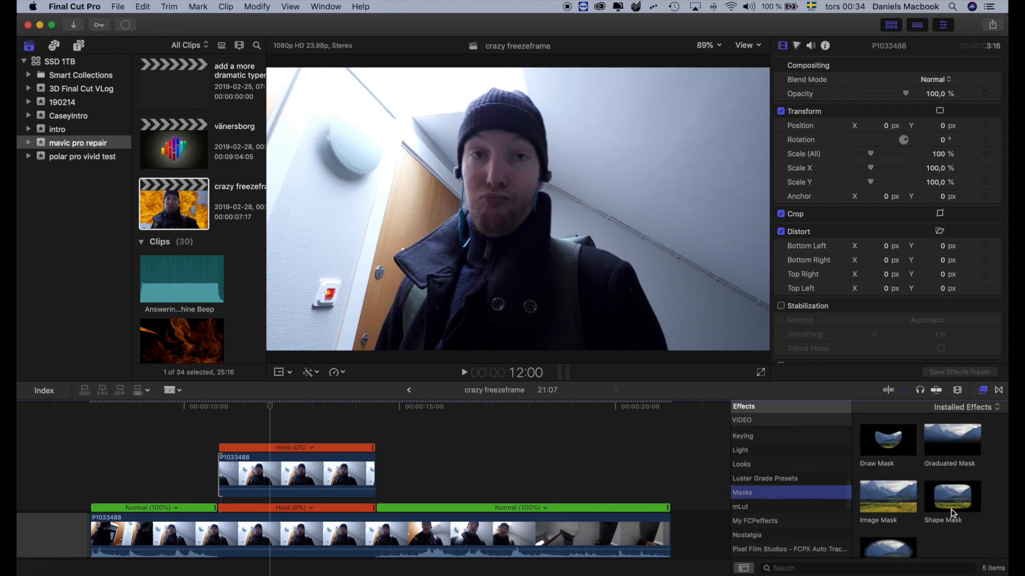
{"action": "scroll", "coordinate": [896, 455], "scroll_direction": "down", "scroll_amount": 2}
{"action": "mouse_move", "coordinate": [875, 437]}
{"action": "left_mouse_down"}
{"action": "mouse_move", "coordinate": [519, 450]}
{"action": "mouse_move", "coordinate": [315, 479]}
{"action": "left_mouse_up"}
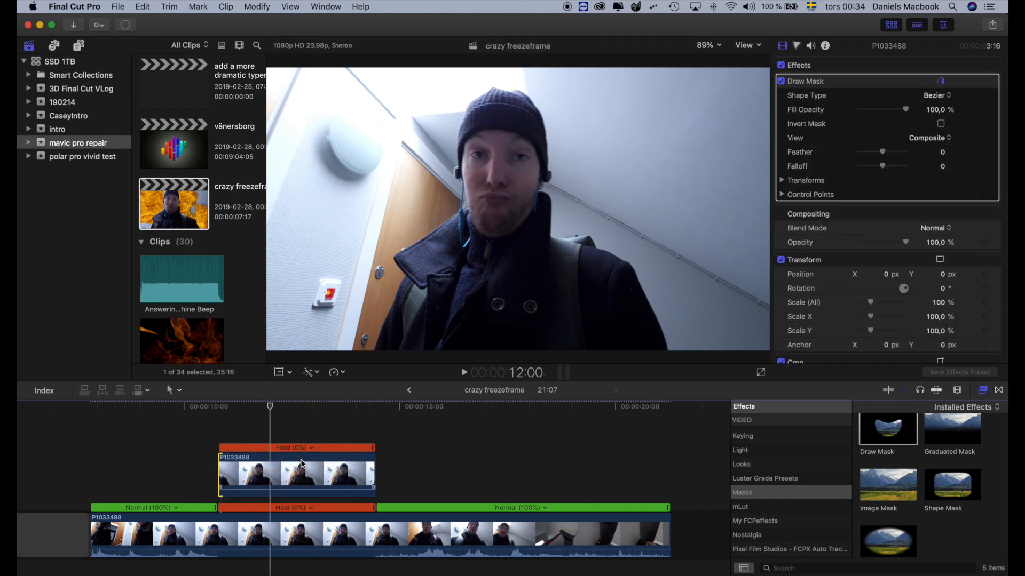
- Set the viewer zoom to 50% and outline the man on the upper clip with a closed Linear mask extending below the frame
{"action": "left_click", "coordinate": [271, 472]}
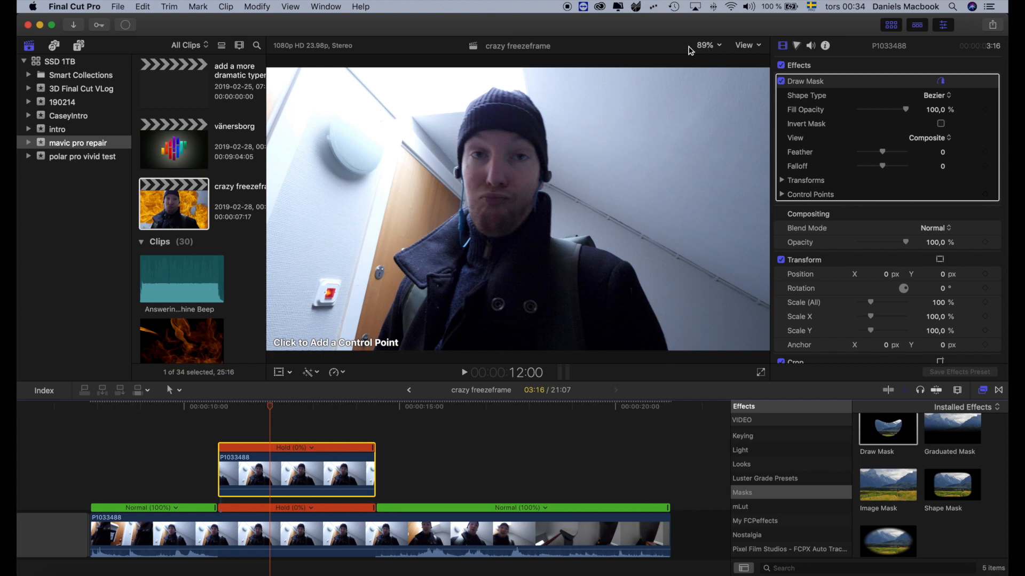
{"action": "left_click", "coordinate": [707, 46]}
{"action": "left_click", "coordinate": [720, 98]}
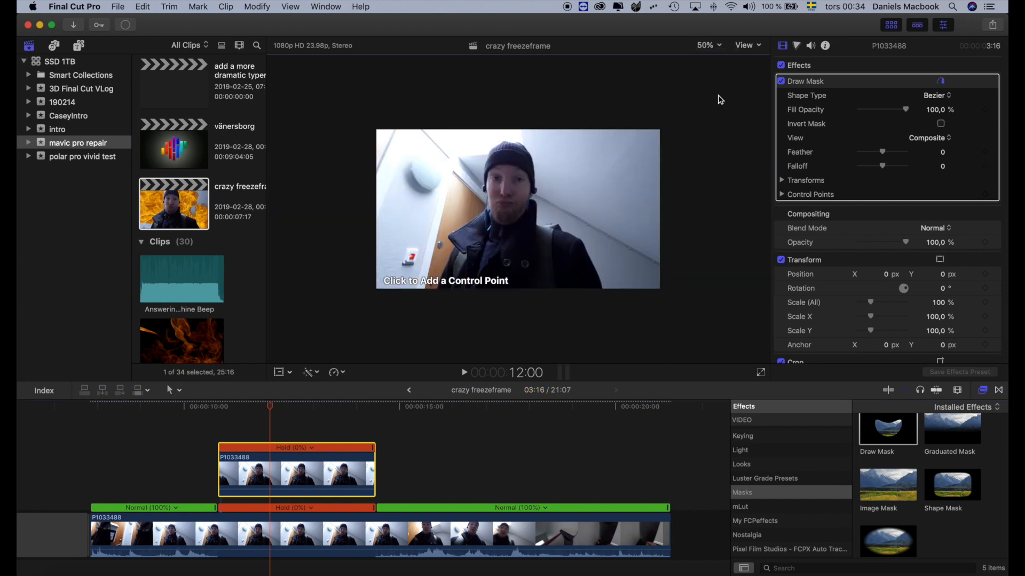
{"action": "left_click", "coordinate": [430, 301]}
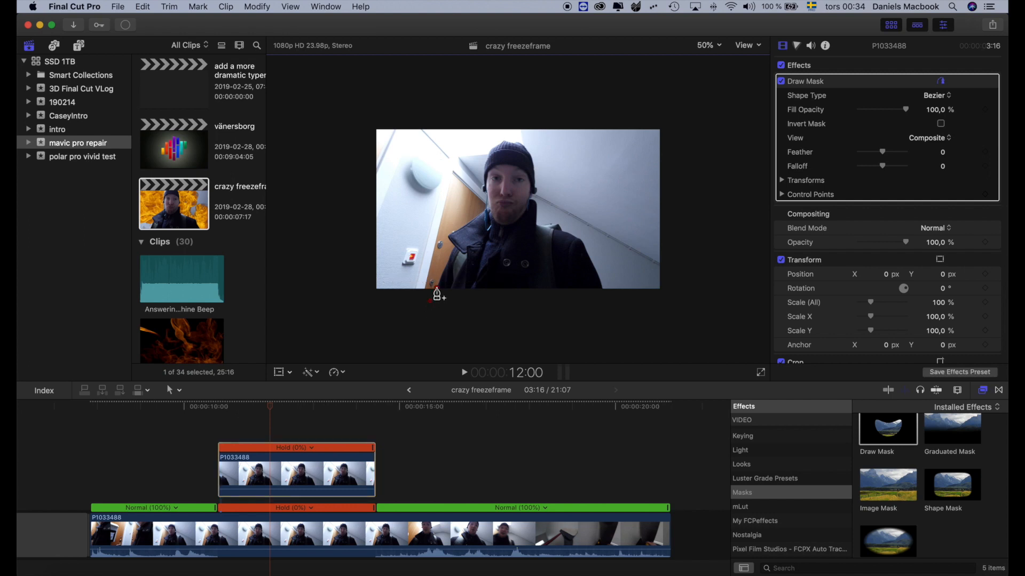
{"action": "left_click", "coordinate": [441, 275]}
{"action": "key", "text": "super+z"}
{"action": "key", "text": "super+z"}
{"action": "left_click", "coordinate": [488, 153]}
{"action": "left_click", "coordinate": [515, 142]}
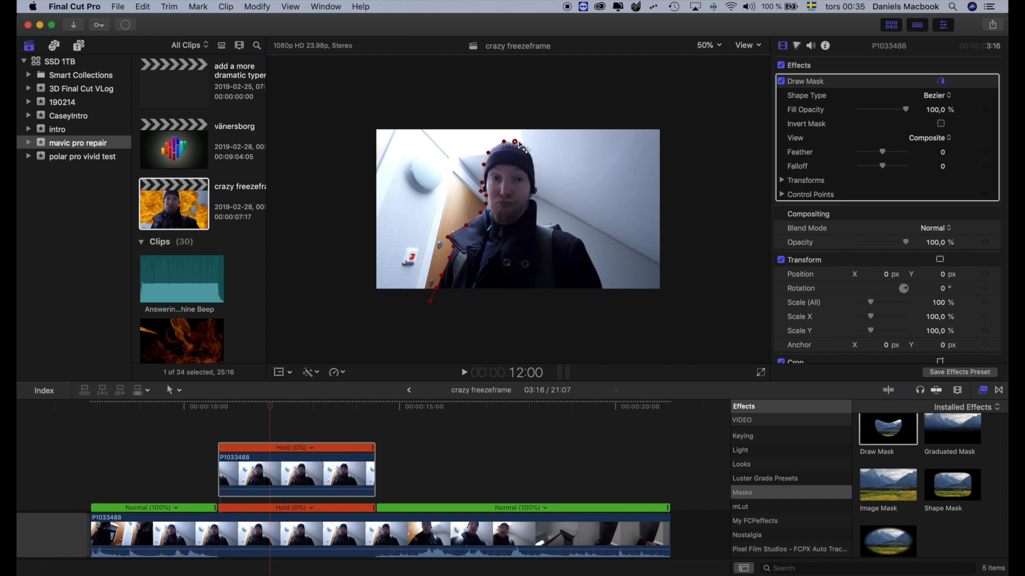
{"action": "left_click", "coordinate": [535, 183]}
{"action": "left_click", "coordinate": [537, 220]}
{"action": "left_click", "coordinate": [556, 223]}
{"action": "left_click", "coordinate": [561, 229]}
{"action": "left_click", "coordinate": [582, 242]}
{"action": "left_click", "coordinate": [592, 263]}
{"action": "left_click", "coordinate": [604, 288]}
{"action": "left_click", "coordinate": [602, 310]}
{"action": "mouse_move", "coordinate": [873, 306]}
{"action": "left_mouse_down"}
{"action": "mouse_move", "coordinate": [890, 305]}
{"action": "mouse_move", "coordinate": [867, 304]}
{"action": "mouse_move", "coordinate": [875, 306]}
{"action": "left_mouse_up"}
{"action": "key", "text": "b"}
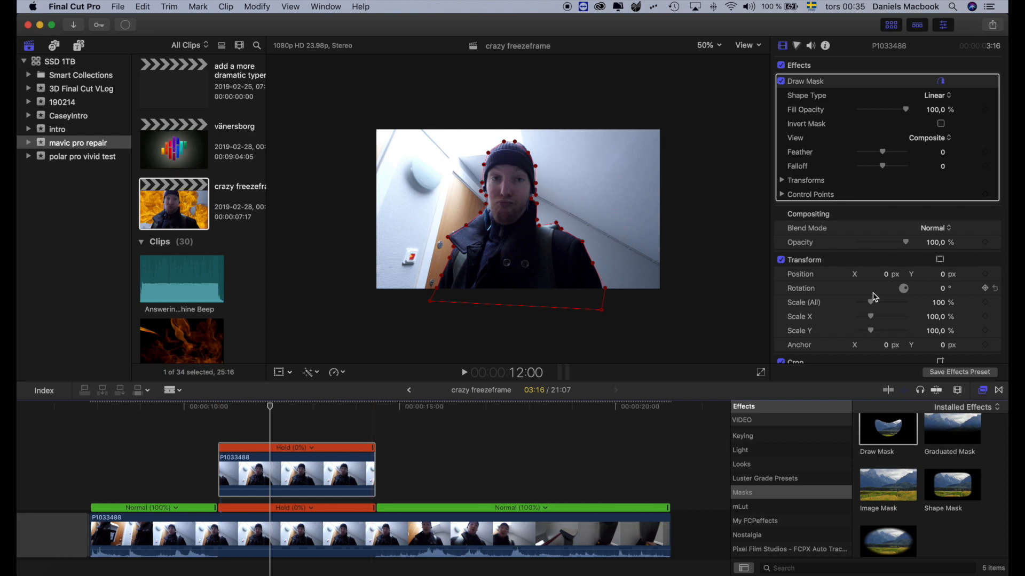
{"action": "left_click_drag", "start_coordinate": [874, 304], "coordinate": [880, 305]}
{"action": "key", "text": "super+z"}
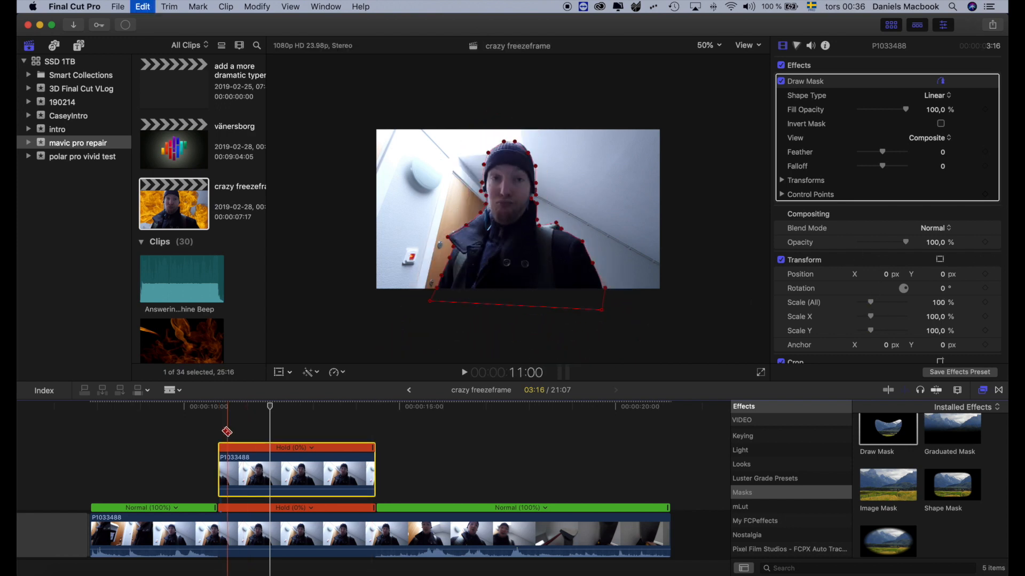
- Keyframe the masked clip's scale at 100% on the clip's first frame and at 146% at 12:12
{"action": "left_click", "coordinate": [223, 430]}
{"action": "key", "text": "a"}
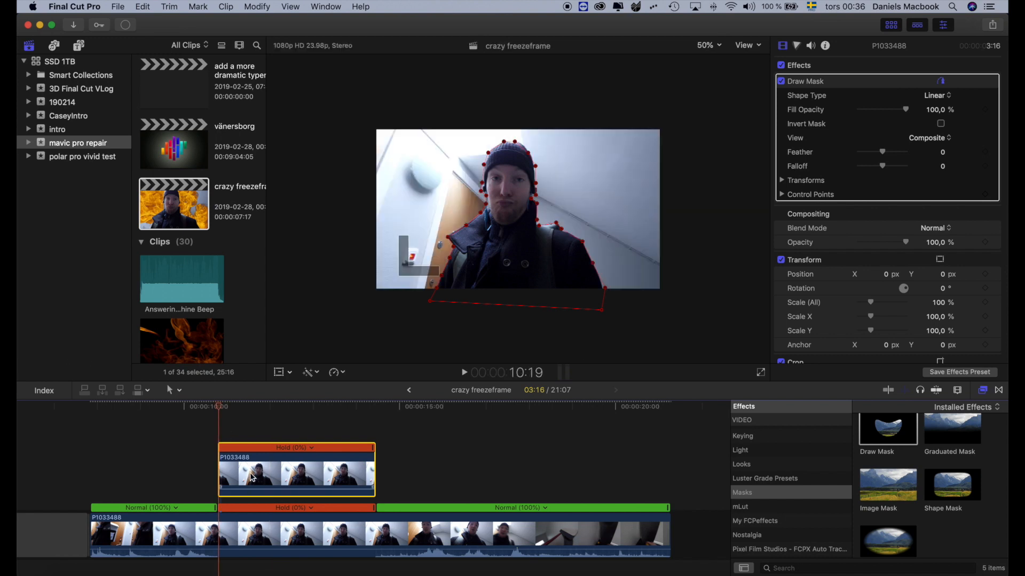
{"action": "key", "text": "Left"}
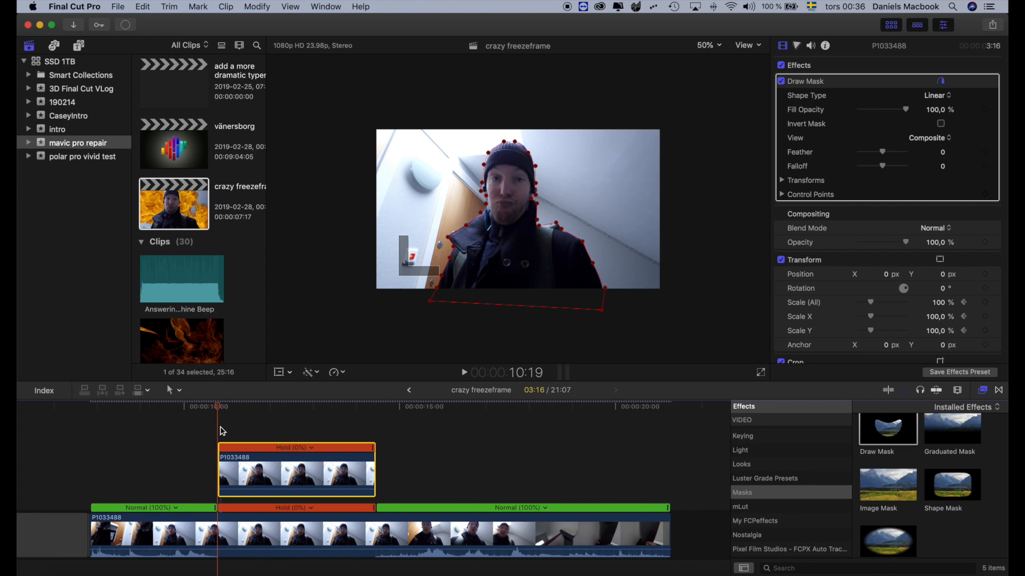
{"action": "key", "text": "space"}
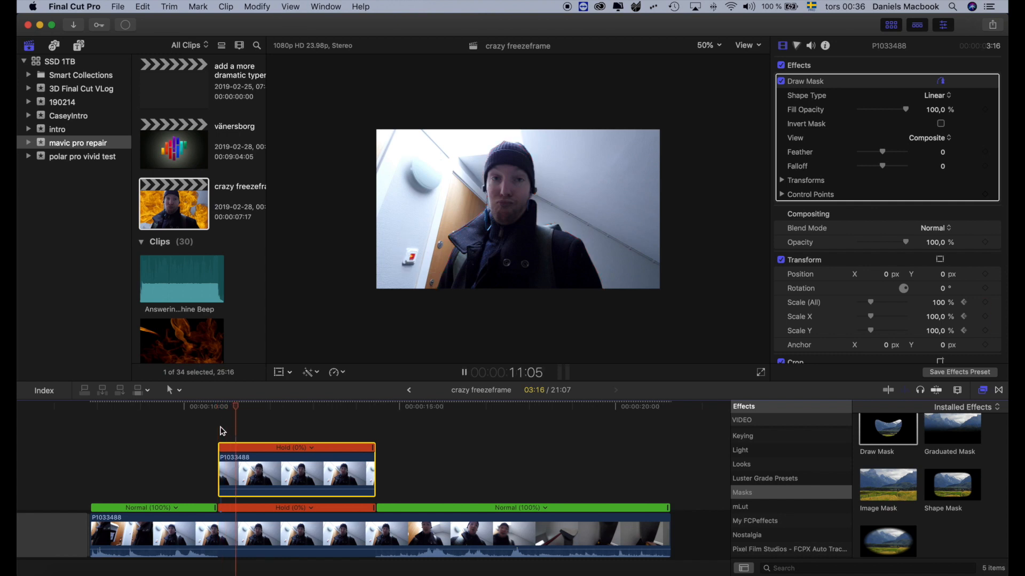
{"action": "key", "text": "space"}
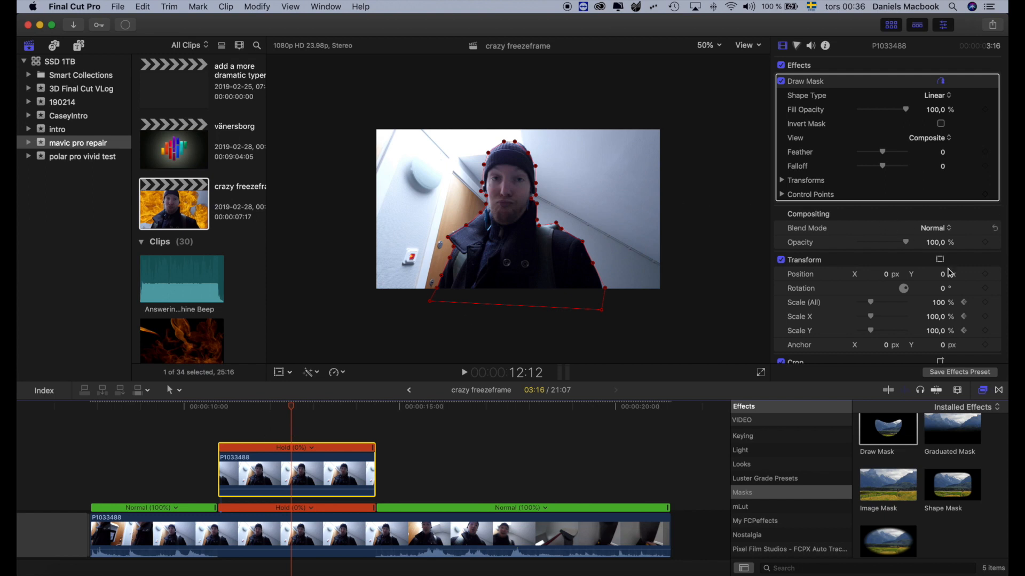
{"action": "mouse_move", "coordinate": [944, 307]}
{"action": "left_mouse_down"}
{"action": "mouse_move", "coordinate": [962, 303]}
{"action": "mouse_move", "coordinate": [940, 302]}
{"action": "left_mouse_up"}
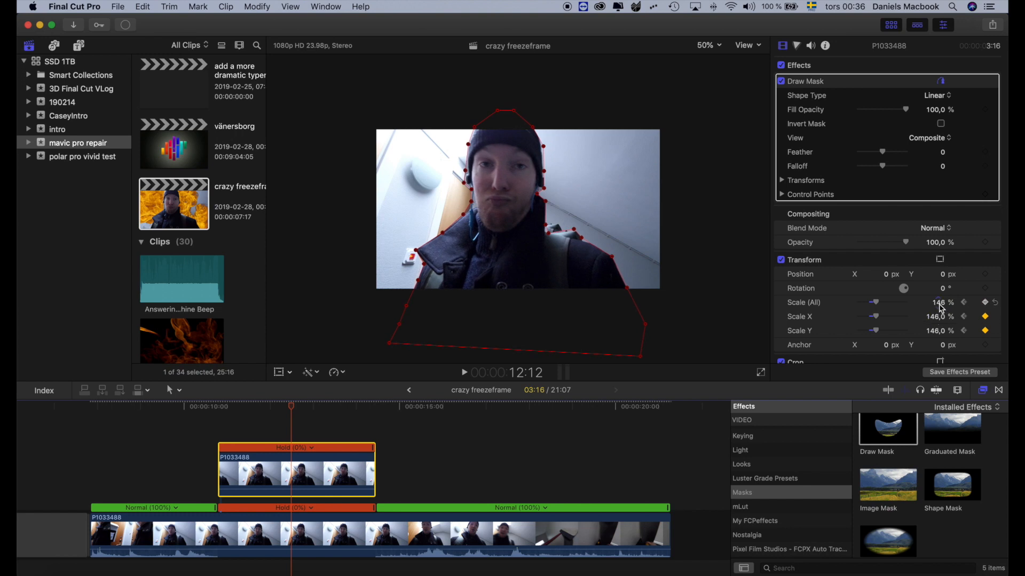
- Preview the zoom animation and trim the end of the masked clip back to the final scale keyframe at 12:12
{"action": "key", "text": "space"}
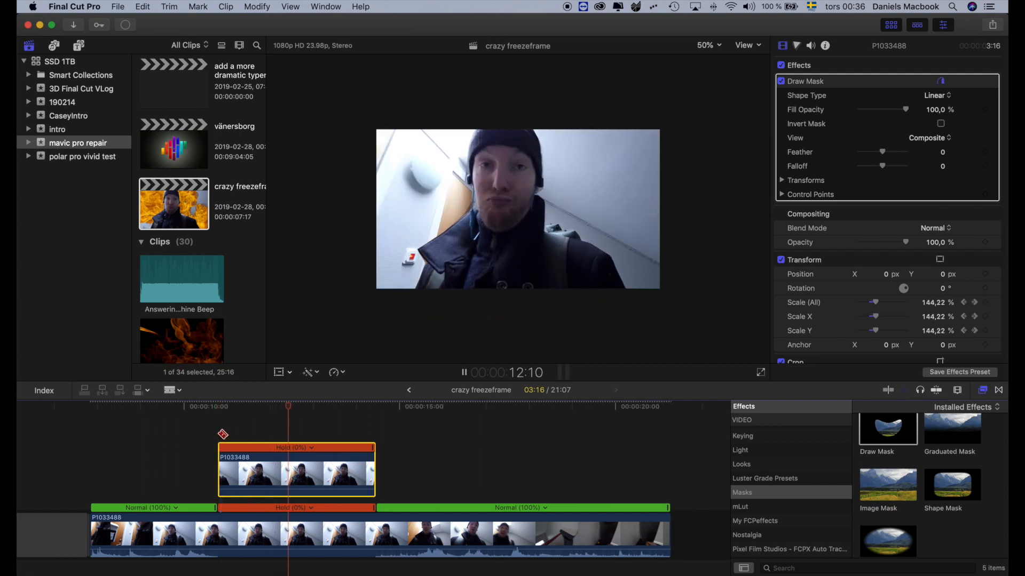
{"action": "key", "text": "space"}
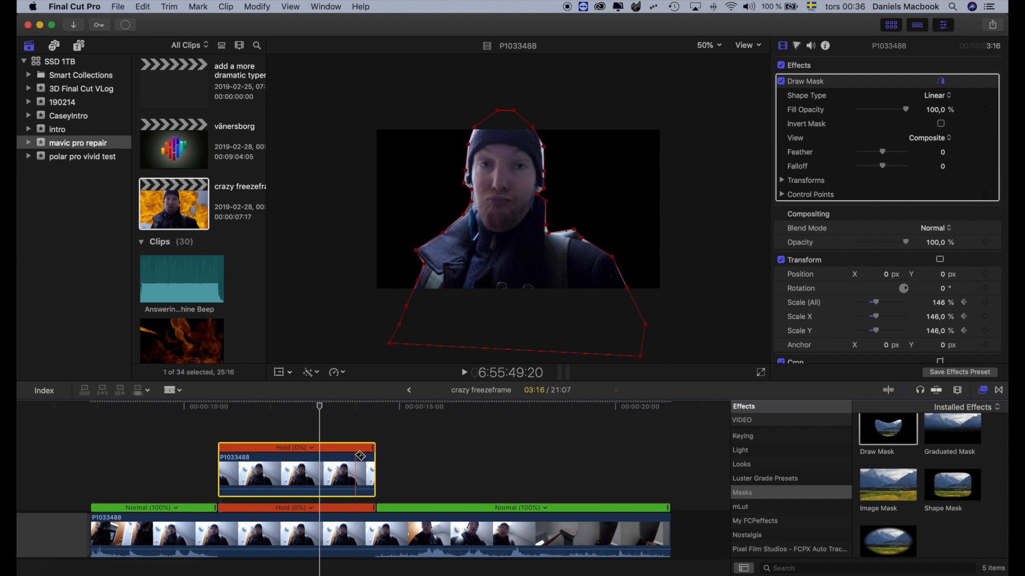
{"action": "left_click", "coordinate": [964, 303]}
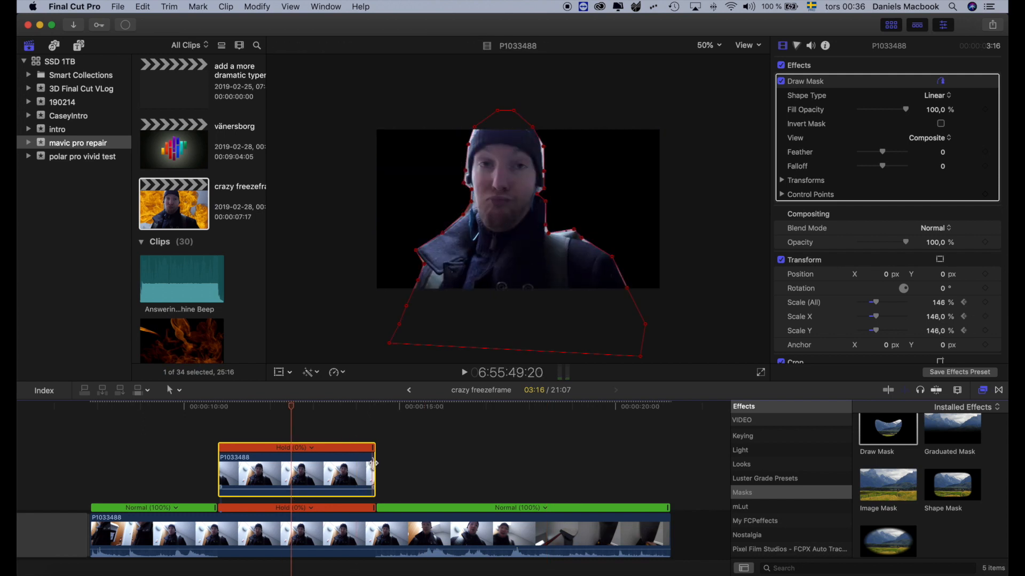
{"action": "left_click_drag", "start_coordinate": [375, 468], "coordinate": [291, 471]}
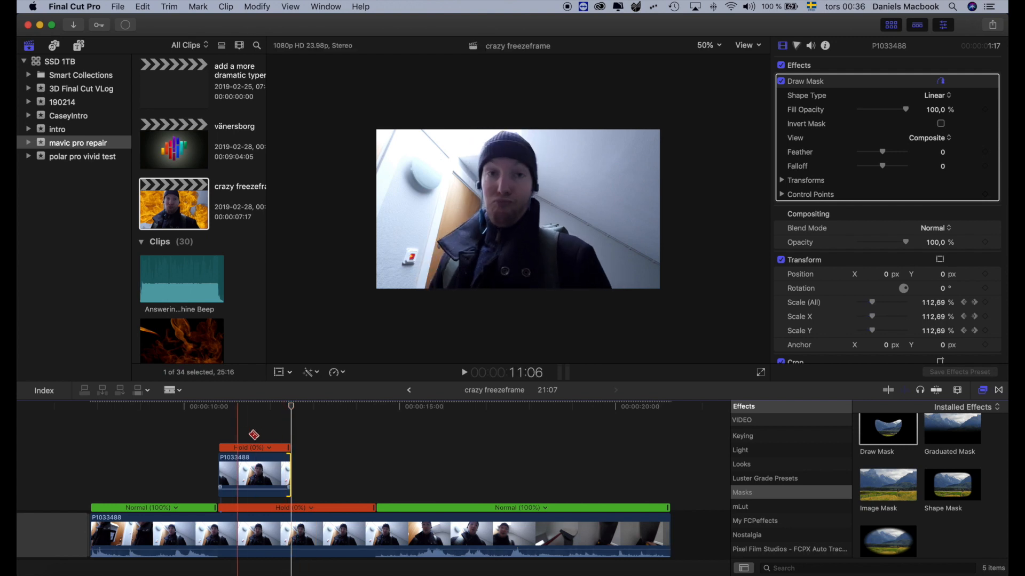
- Shorten the lower clip's hold segment to end together with the masked clip, and play back the result
{"action": "key", "text": "a"}
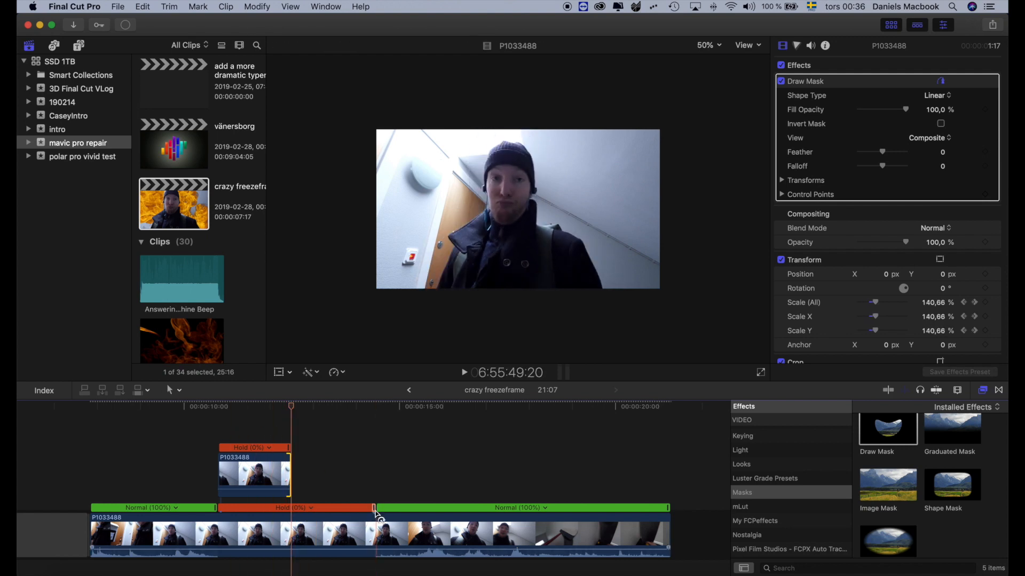
{"action": "left_click_drag", "start_coordinate": [375, 514], "coordinate": [291, 514]}
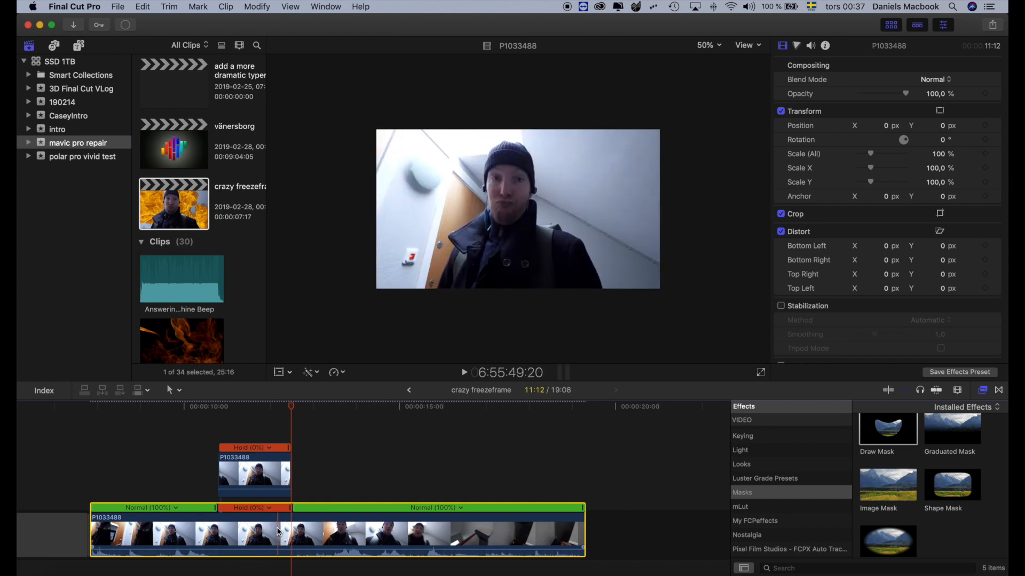
{"action": "key", "text": "space"}
{"action": "key", "text": "space"}
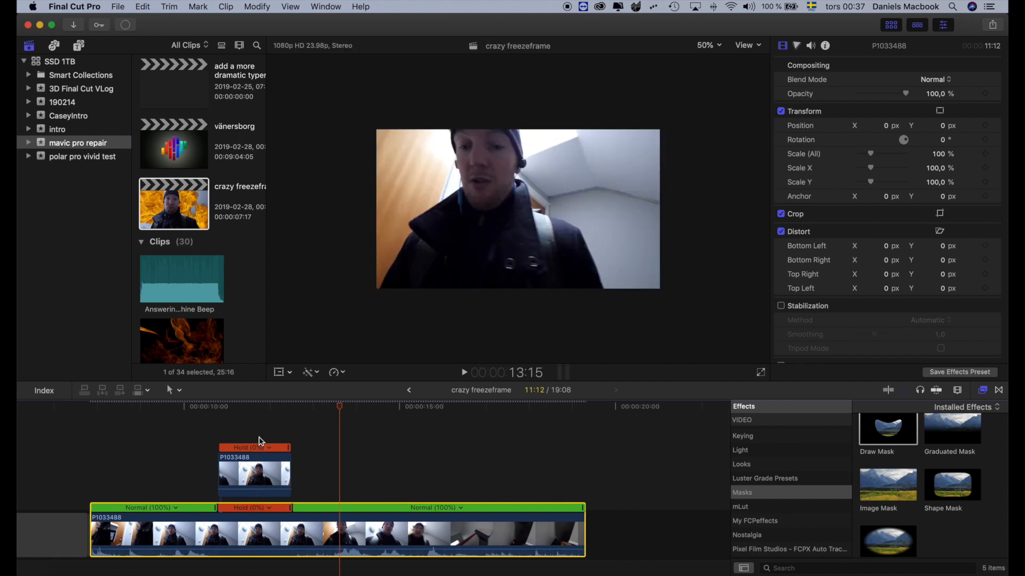
- Search all video and audio effects for "hand" and apply the Handheld effect to the masked upper clip
{"action": "left_click", "coordinate": [235, 426]}
{"action": "key", "text": "b"}
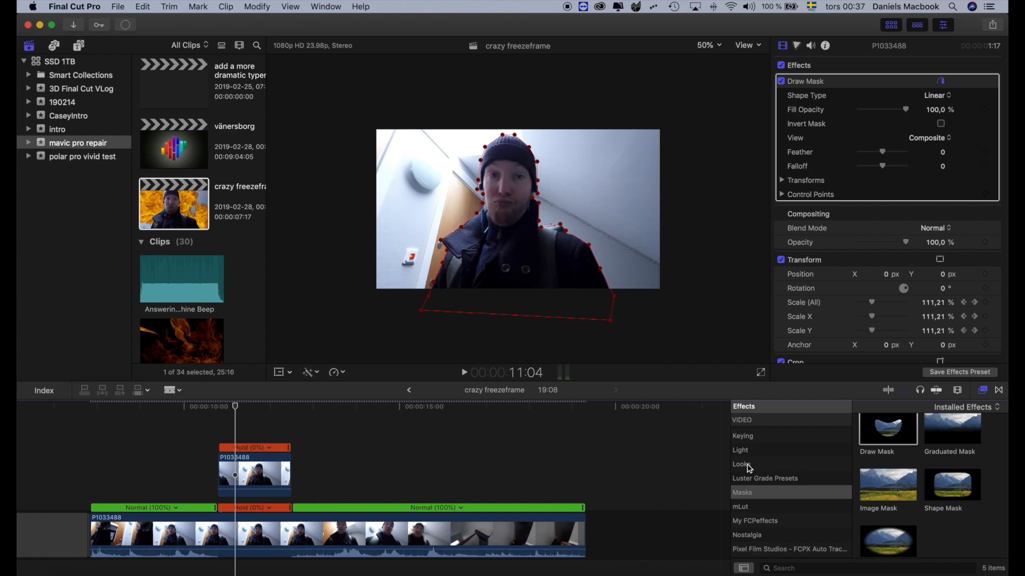
{"action": "left_click", "coordinate": [800, 569]}
{"action": "type", "text": "ha"}
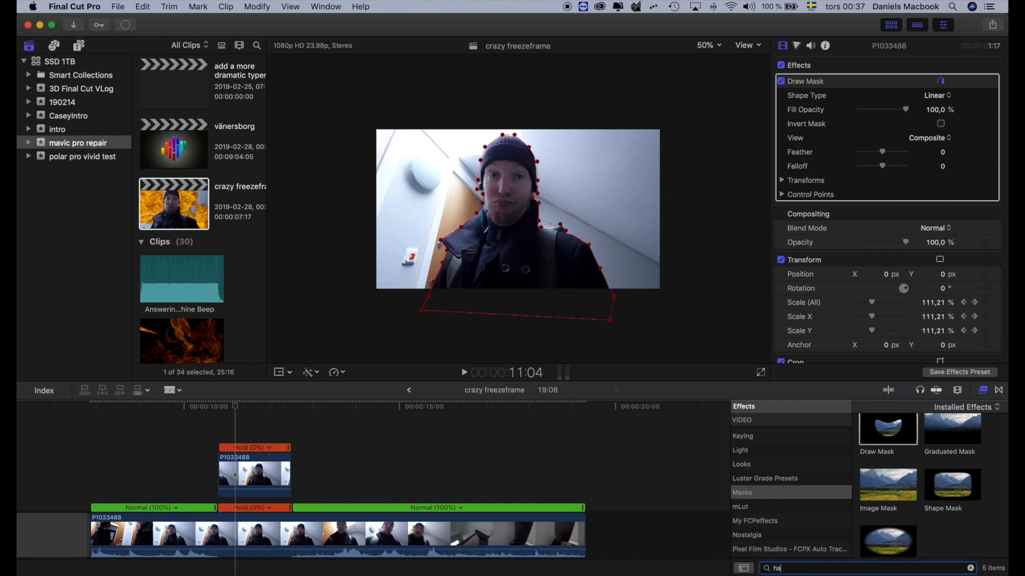
{"action": "type", "text": "nh"}
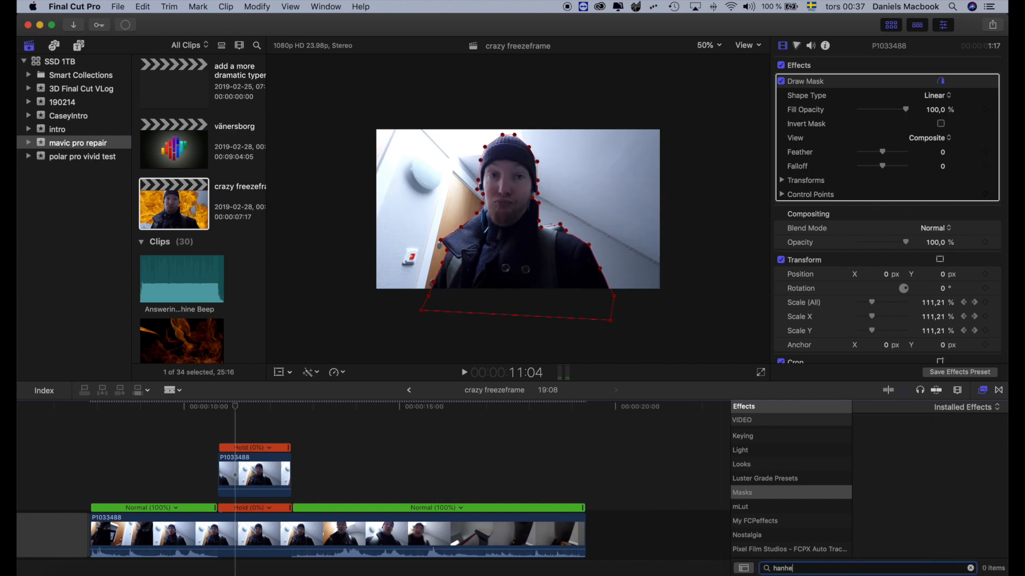
{"action": "type", "text": "e"}
{"action": "scroll", "coordinate": [774, 432], "scroll_direction": "up", "scroll_amount": 10}
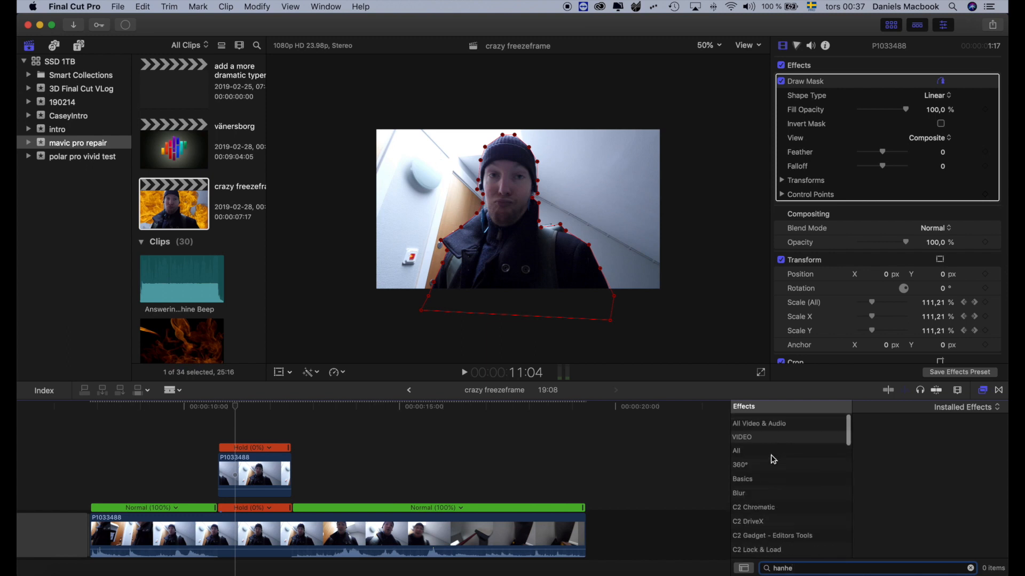
{"action": "left_click", "coordinate": [758, 424]}
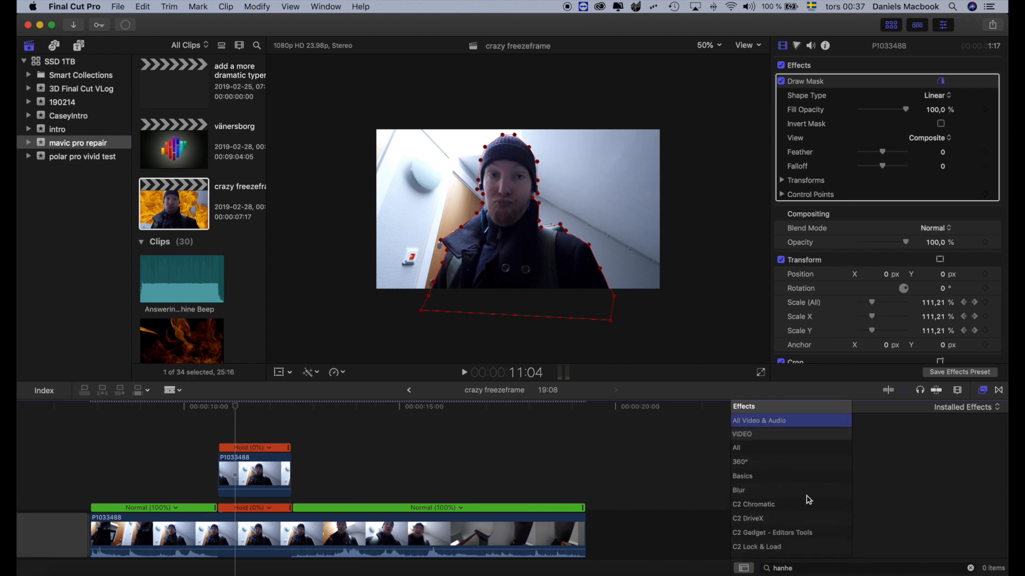
{"action": "left_click", "coordinate": [817, 567]}
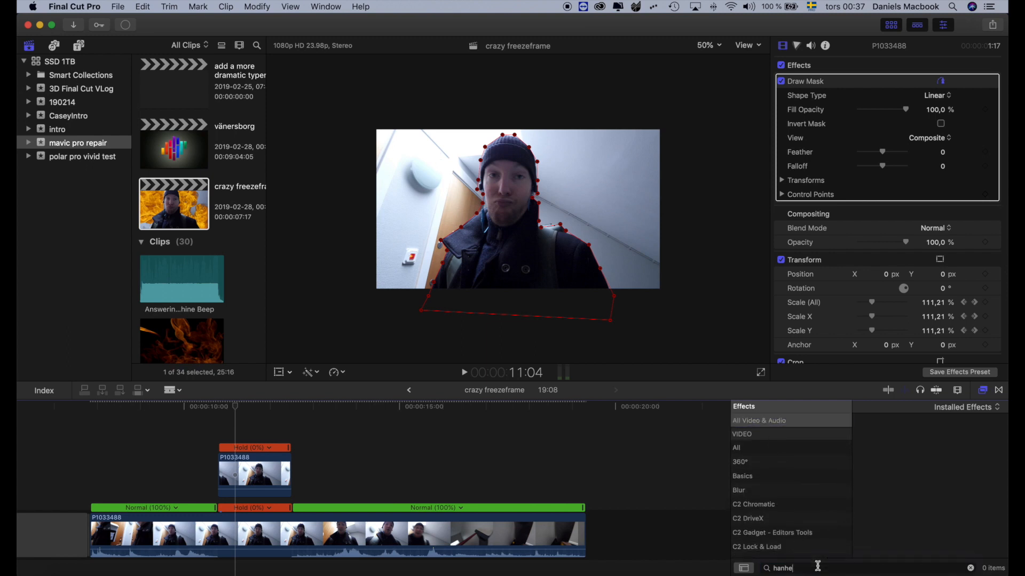
{"action": "type", "text": "d"}
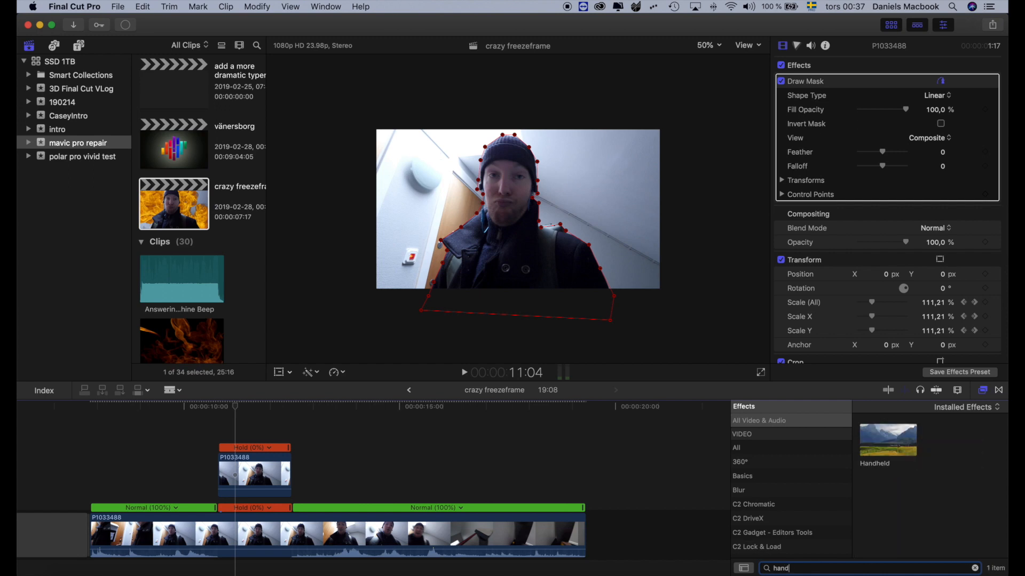
{"action": "left_click_drag", "start_coordinate": [888, 433], "coordinate": [254, 472]}
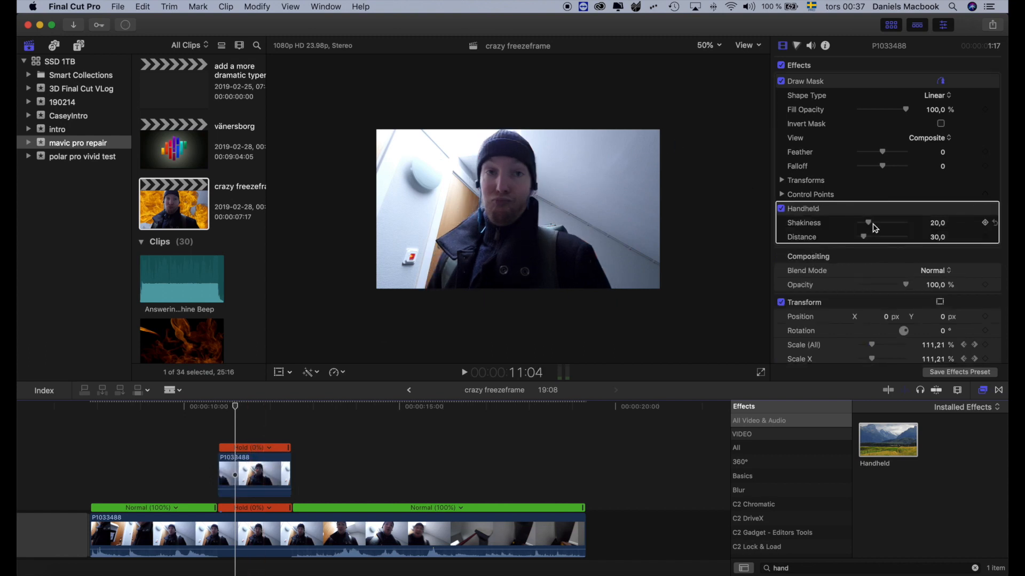
- Set the Handheld effect's Shakiness to 100 and Distance to 38.49, and play back the shaking zoom
{"action": "left_click_drag", "start_coordinate": [870, 227], "coordinate": [904, 224]}
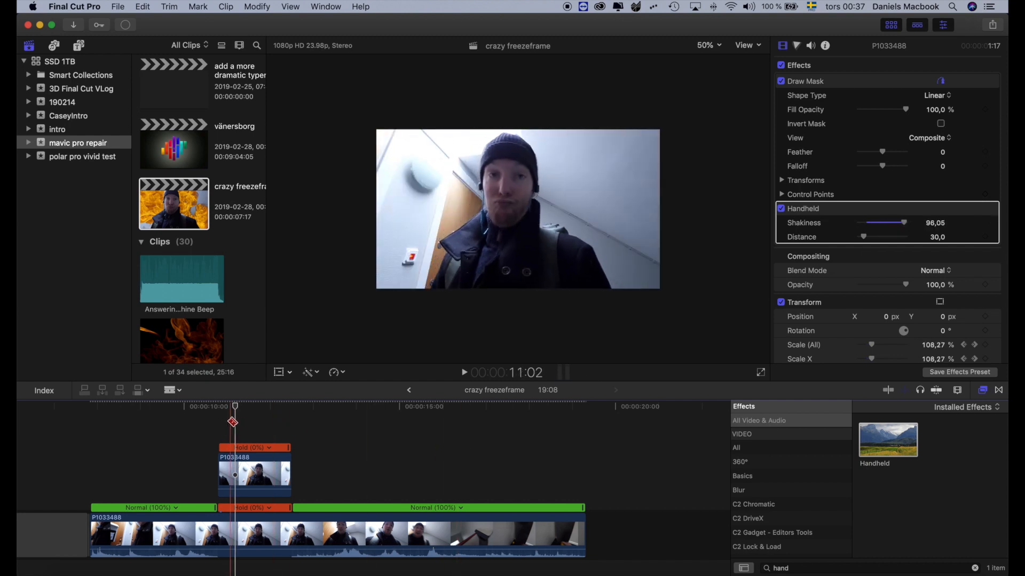
{"action": "key", "text": "space"}
{"action": "key", "text": "space"}
{"action": "left_click", "coordinate": [233, 426]}
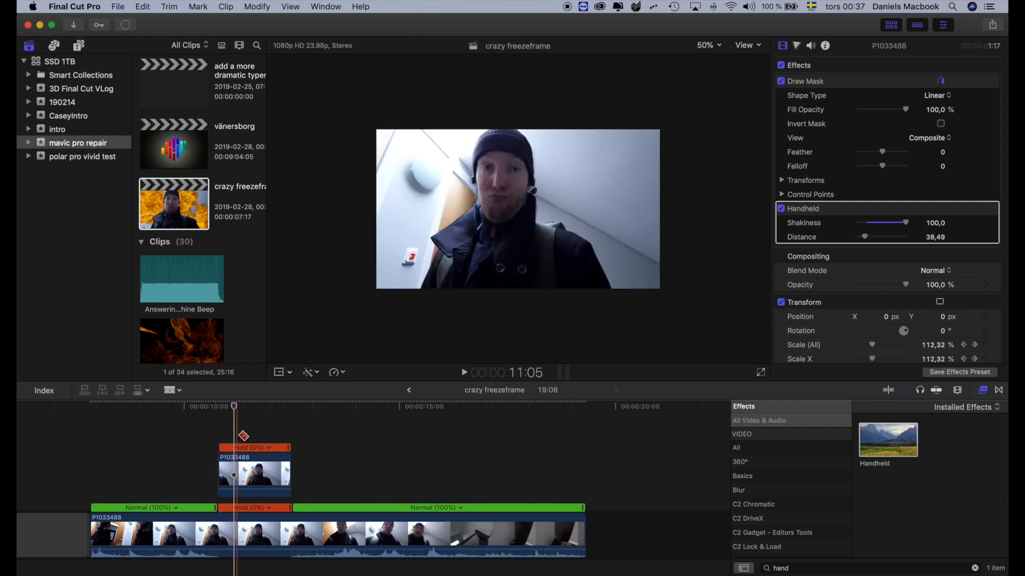
{"action": "key", "text": "space"}
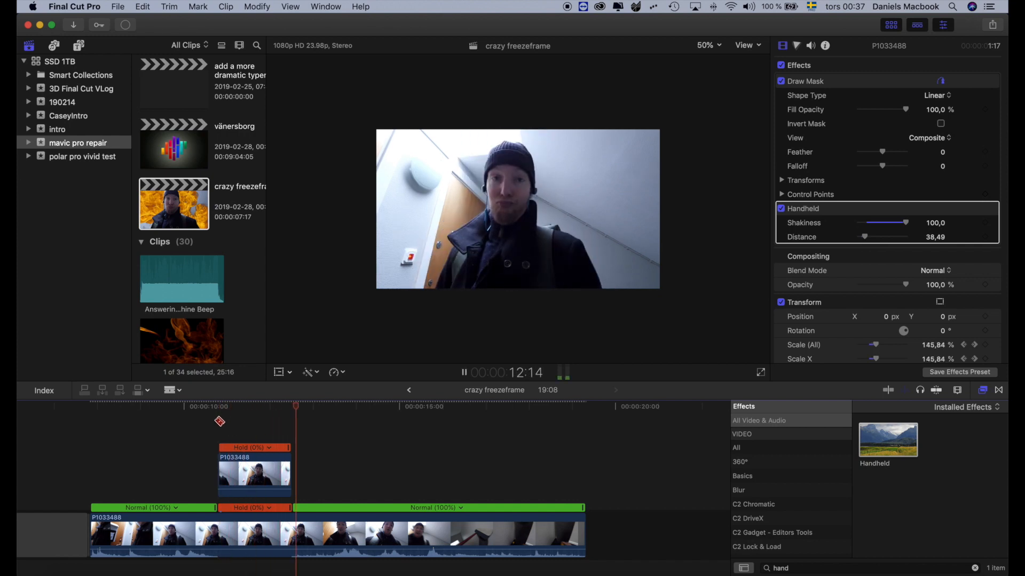
{"action": "left_click", "coordinate": [218, 421]}
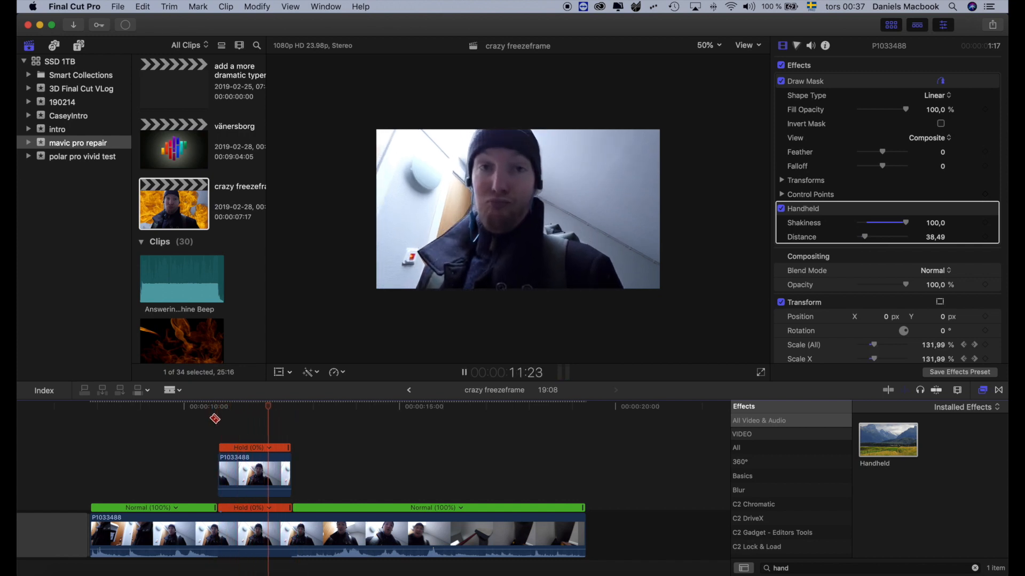
{"action": "key", "text": "space"}
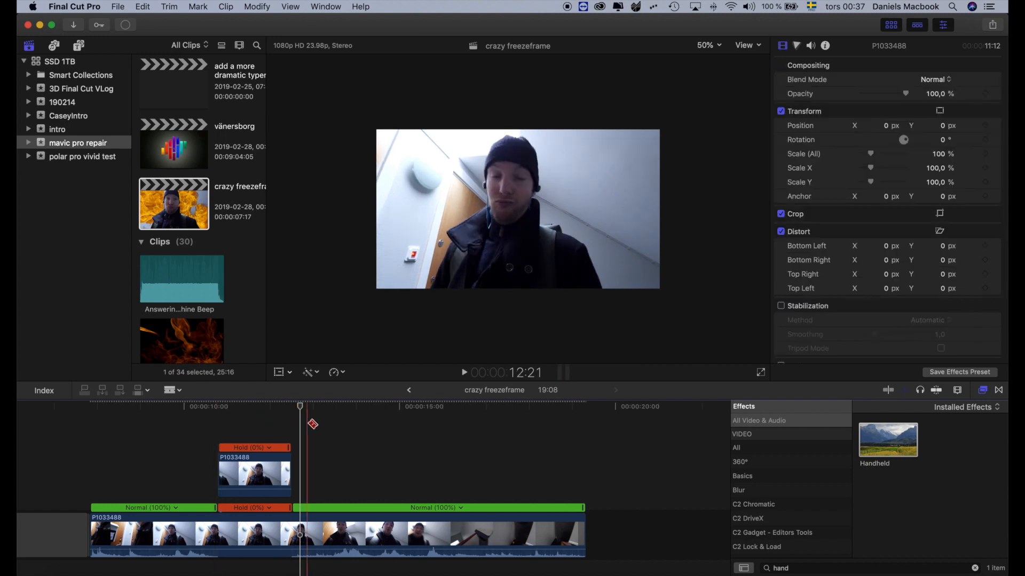
- Move The Rap Battle PARODY audio clip from the earlier edit to the start of the hold segment
{"action": "scroll", "coordinate": [312, 424], "scroll_direction": "left", "scroll_amount": 10}
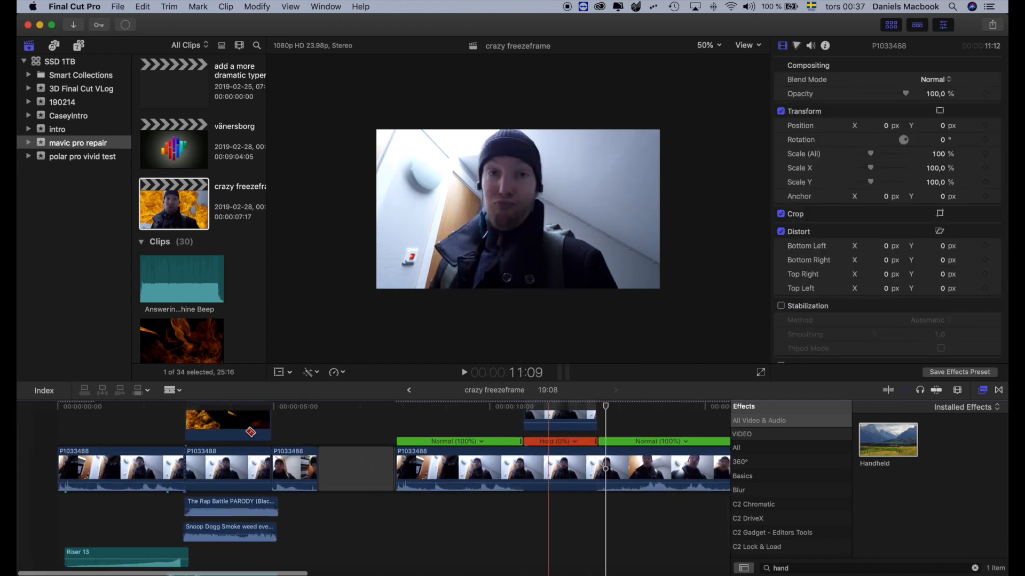
{"action": "key", "text": "space"}
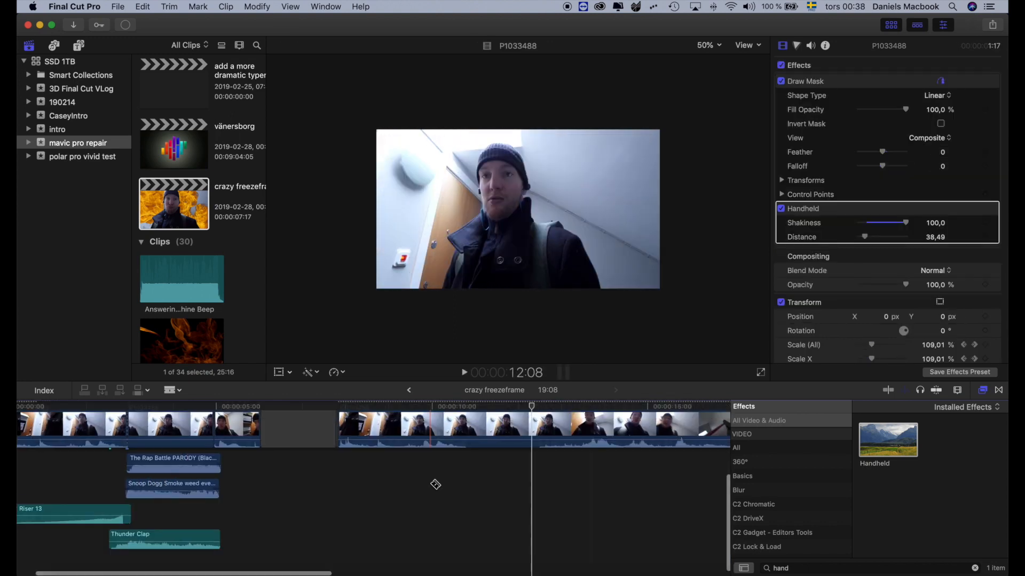
{"action": "scroll", "coordinate": [449, 475], "scroll_direction": "up", "scroll_amount": 2}
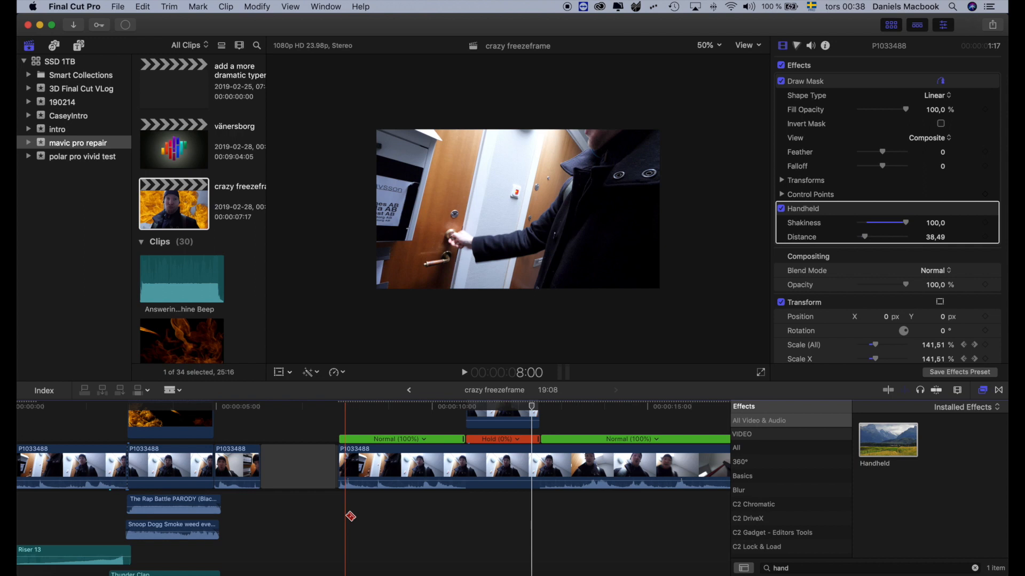
{"action": "left_click_drag", "start_coordinate": [174, 505], "coordinate": [523, 503]}
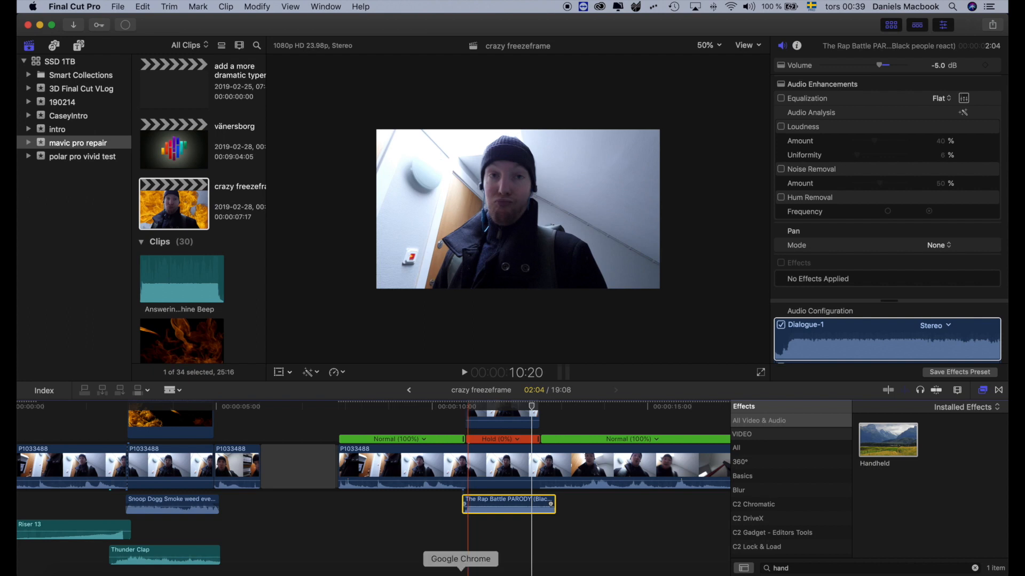
- Switch to Google Chrome to view the "rap battle crowd goes crazy" search and source video, and return to Final Cut Pro
{"action": "key", "text": "super+Tab"}
{"action": "double_click", "coordinate": [322, 82]}
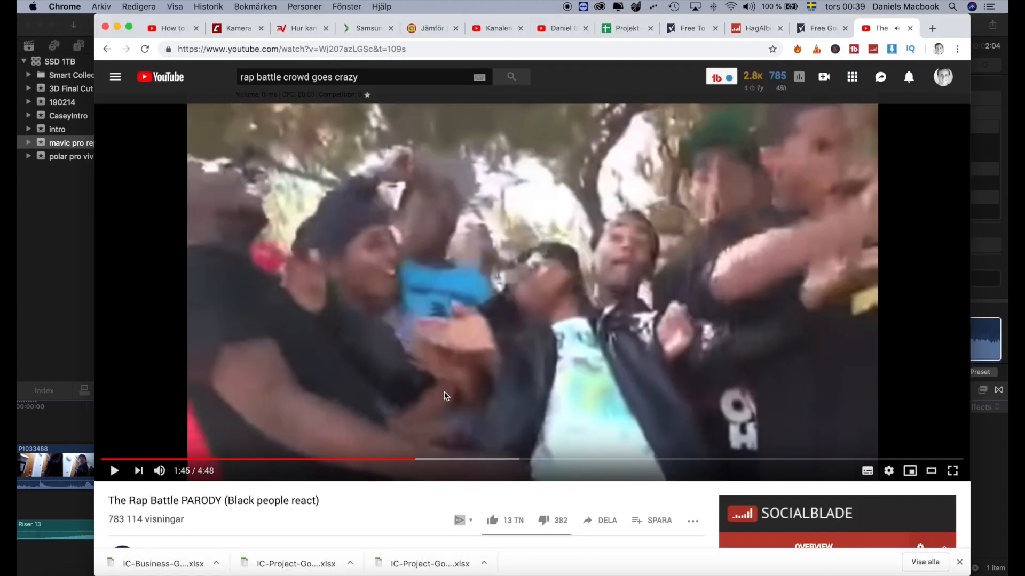
{"action": "key", "text": "super+Tab"}
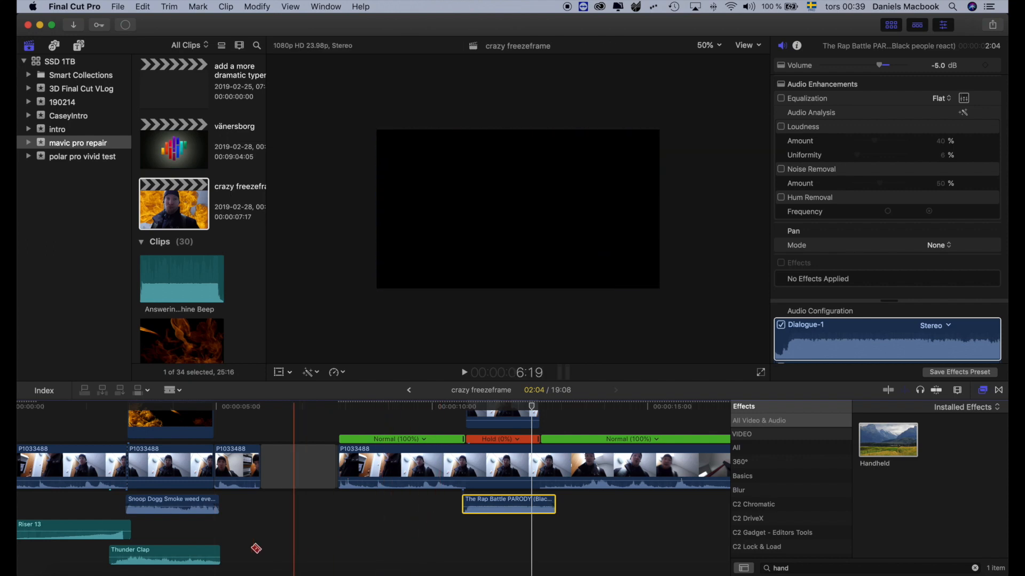
- Copy the Snoop Dogg audio clip from the earlier edit and paste it below the rap battle audio at the hold segment's start
{"action": "left_click", "coordinate": [172, 504]}
{"action": "key", "text": "super+c"}
{"action": "left_click", "coordinate": [464, 532]}
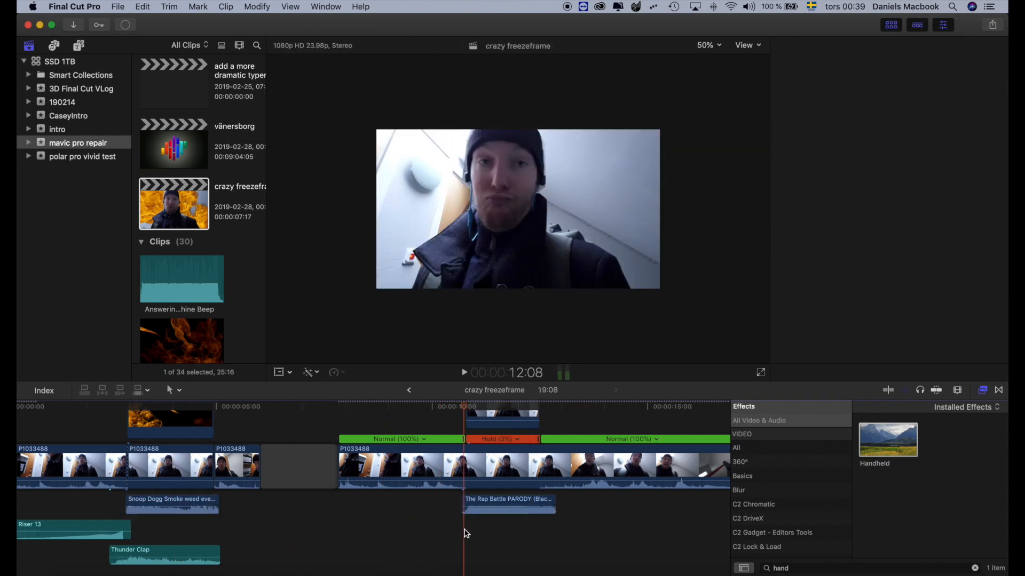
{"action": "key", "text": "super+v"}
{"action": "left_click_drag", "start_coordinate": [534, 528], "coordinate": [532, 528]}
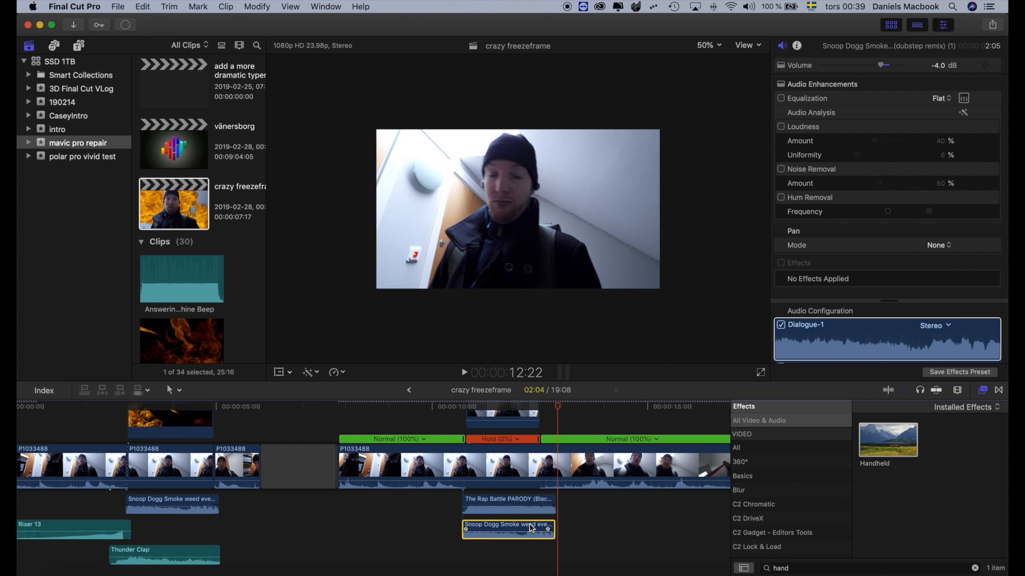
- Switch to Google Chrome, copy the rap battle video's URL and open MacX YouTube Downloader
{"action": "key", "text": "super+Tab"}
{"action": "left_click", "coordinate": [434, 49]}
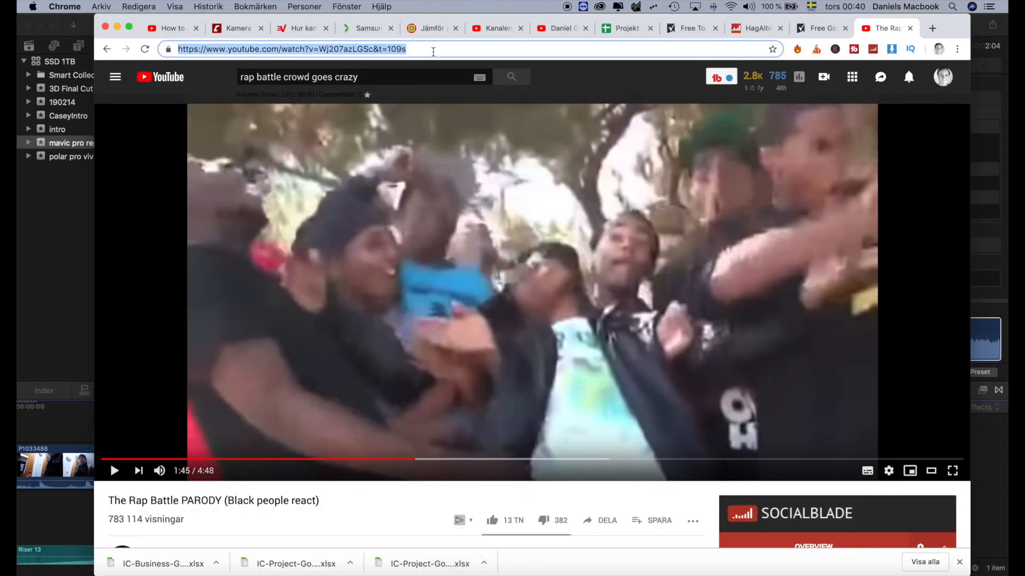
{"action": "left_click", "coordinate": [178, 575]}
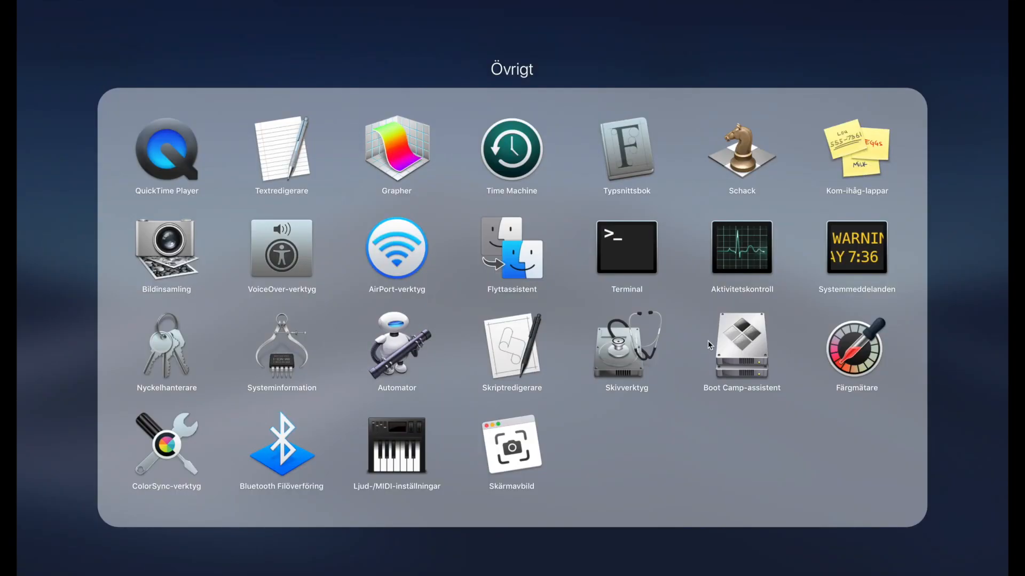
{"action": "left_click", "coordinate": [746, 575]}
{"action": "scroll", "coordinate": [697, 347], "scroll_direction": "right", "scroll_amount": 5}
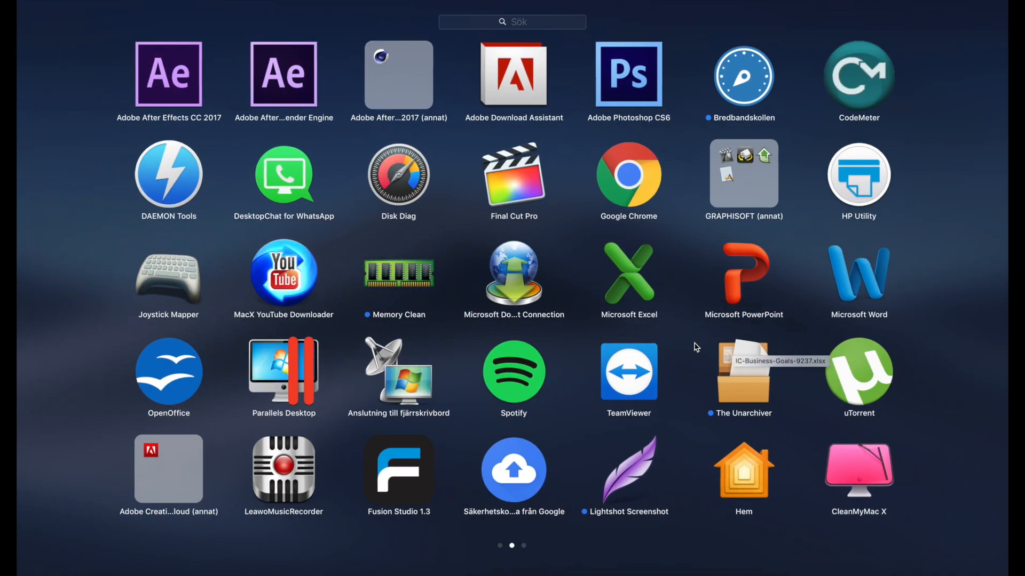
{"action": "left_click", "coordinate": [276, 289]}
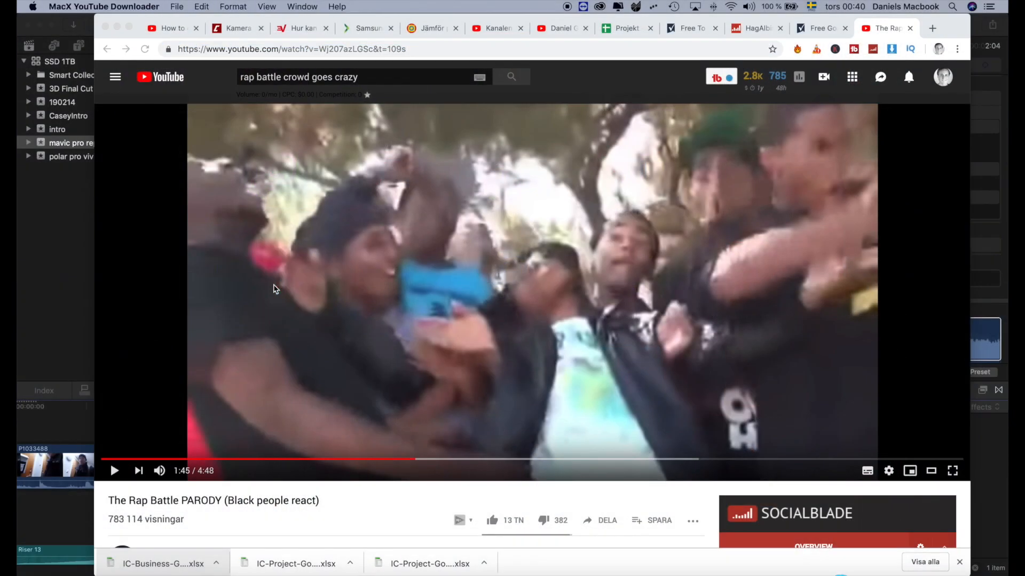
- Add and analyze the copied video URL, accept the 640x360 H.264 mp4 version of 24.56 MB and start the download
{"action": "left_click", "coordinate": [261, 130]}
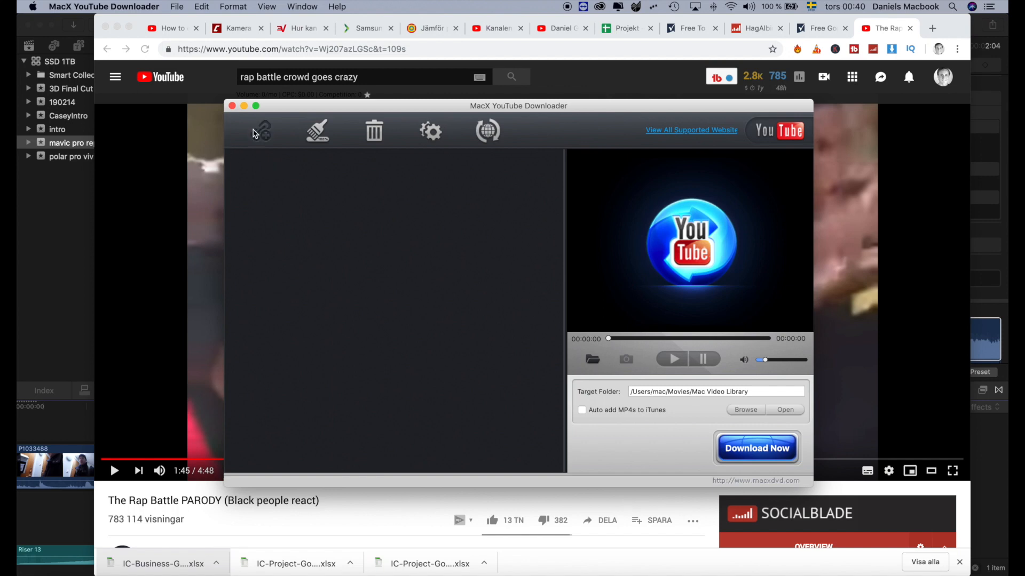
{"action": "left_click", "coordinate": [526, 171]}
{"action": "key", "text": "super+v"}
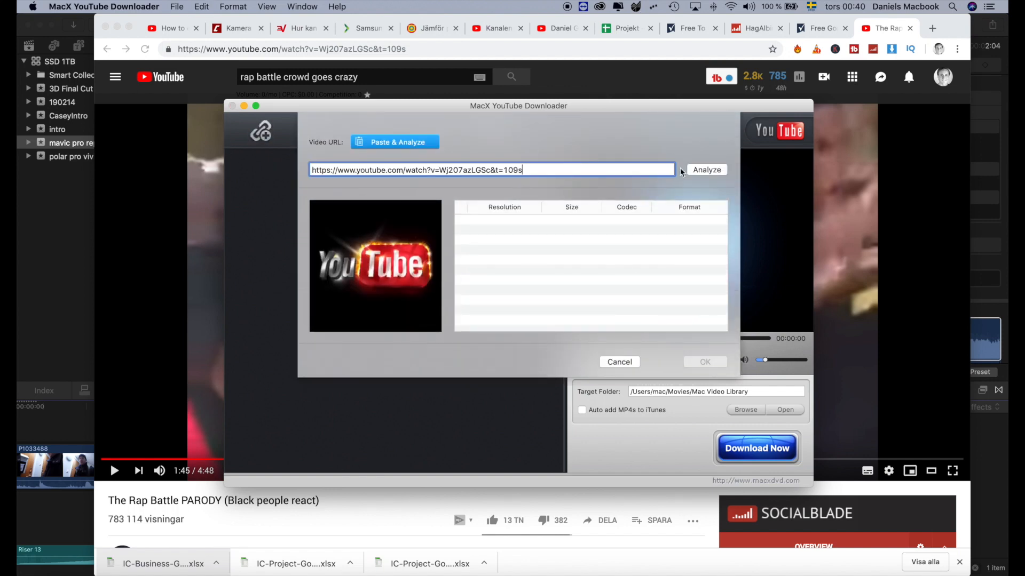
{"action": "left_click", "coordinate": [713, 172]}
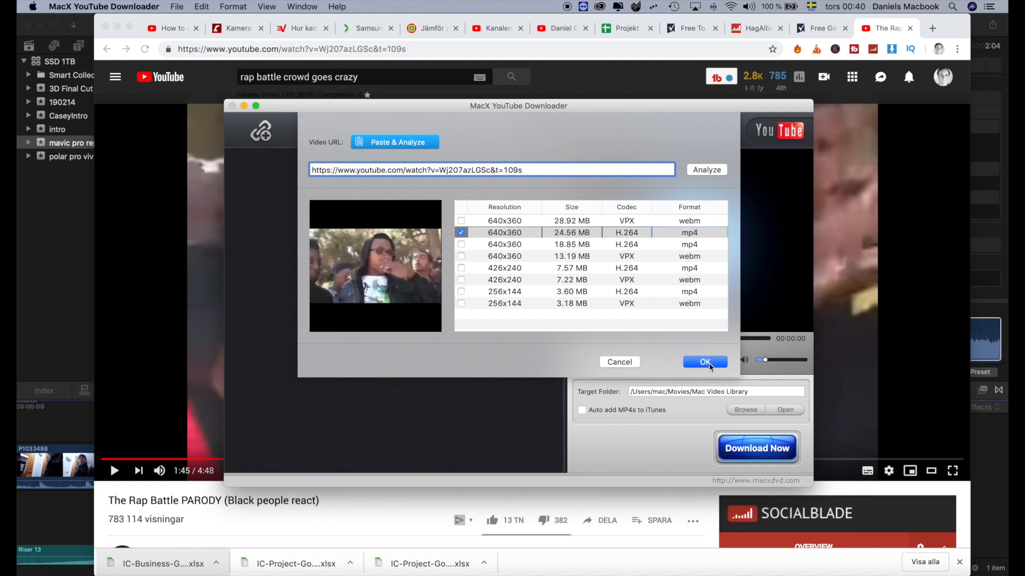
{"action": "left_click", "coordinate": [711, 363]}
{"action": "left_click", "coordinate": [751, 458]}
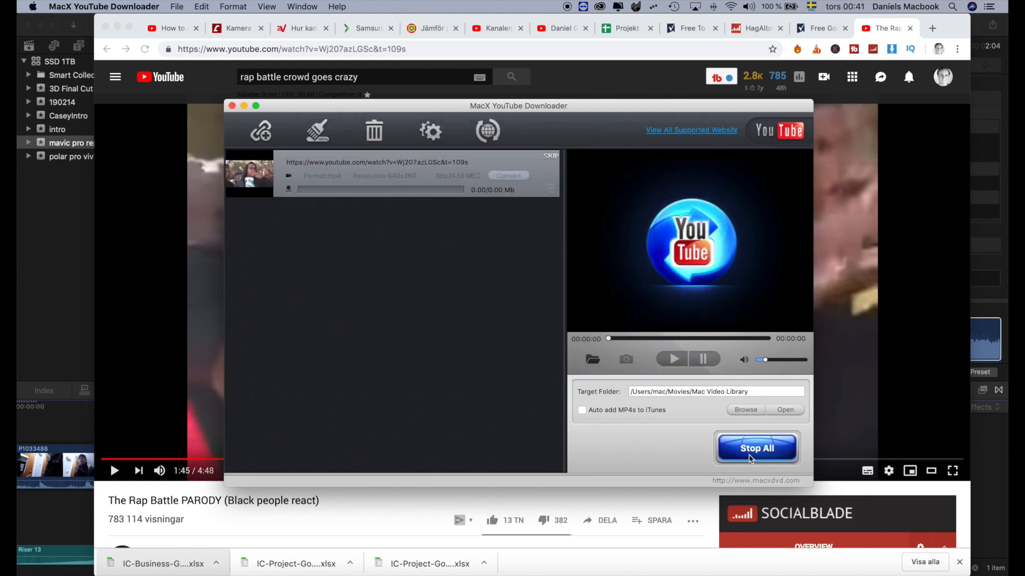
- Open the downloader's target folder and place The Rap Battle PARODY video in the Final Cut Pro timeline below the main clips
{"action": "left_click", "coordinate": [785, 410]}
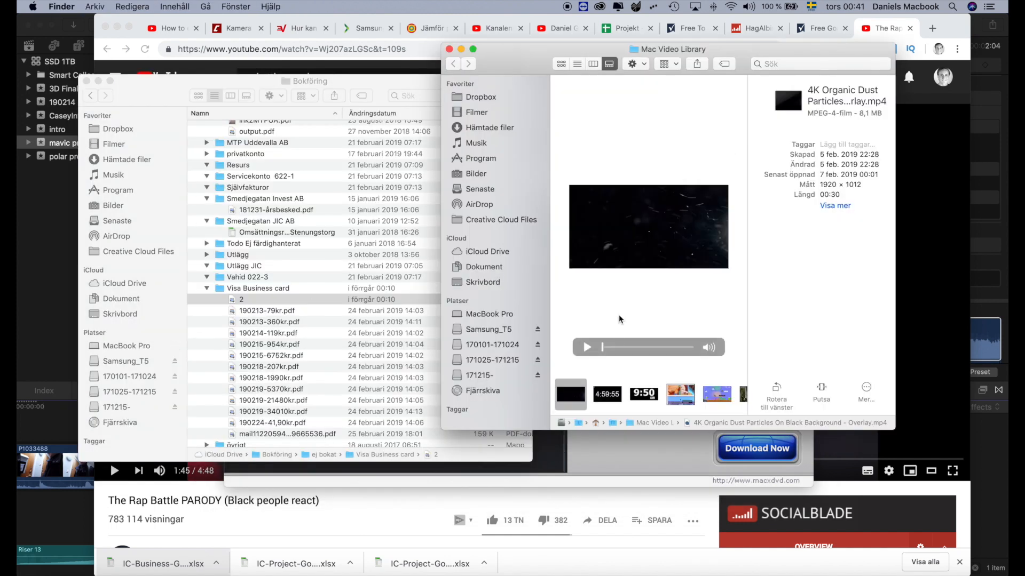
{"action": "key", "text": "super+3"}
{"action": "left_click", "coordinate": [684, 95]}
{"action": "left_click_drag", "start_coordinate": [684, 95], "coordinate": [64, 520]}
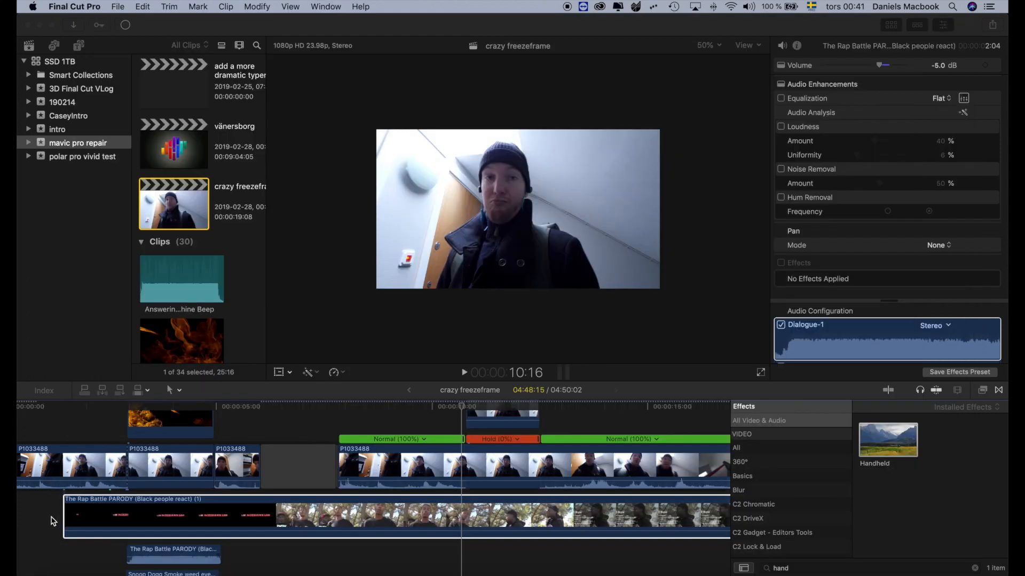
- Cut the rap battle clip before and after the crowd's reaction, at about 1:17 and 1:20
{"action": "key", "text": "space"}
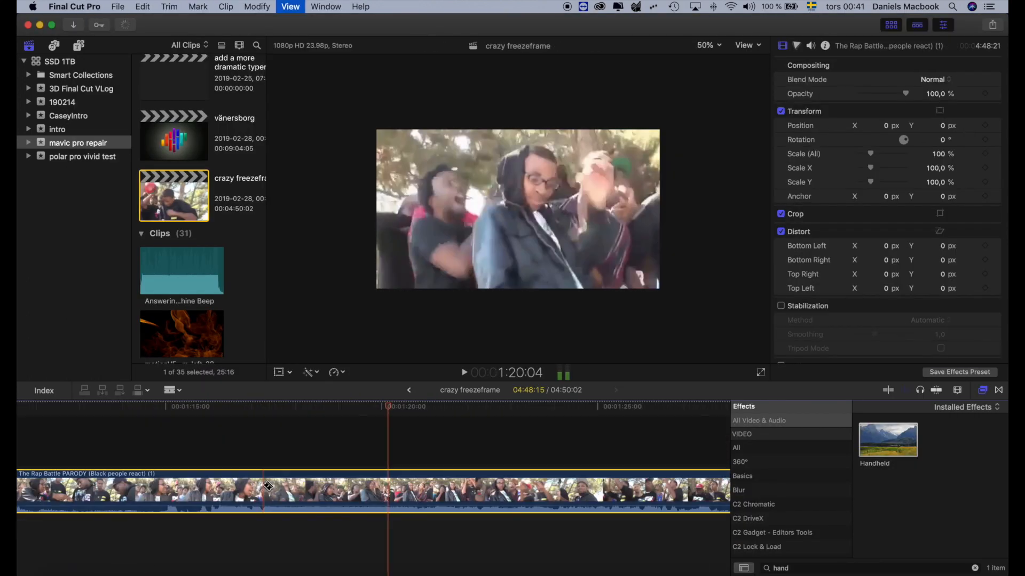
{"action": "key", "text": "b"}
{"action": "left_click", "coordinate": [264, 485]}
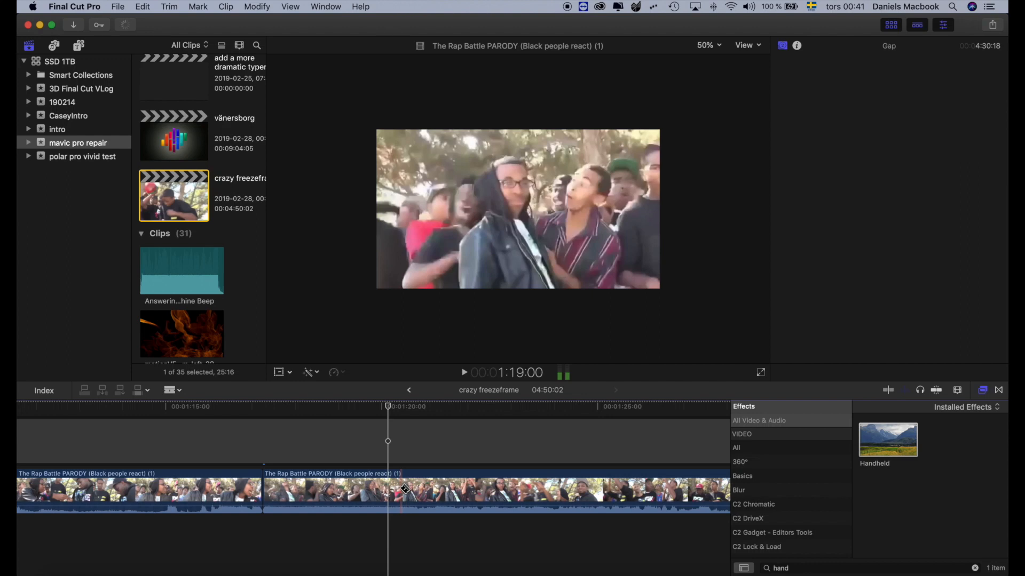
{"action": "left_click", "coordinate": [380, 485]}
- Delete the rap battle pieces before and after the short crowd reaction section
{"action": "key", "text": "a"}
{"action": "left_click", "coordinate": [401, 491]}
{"action": "left_click", "coordinate": [255, 503], "text": "super"}
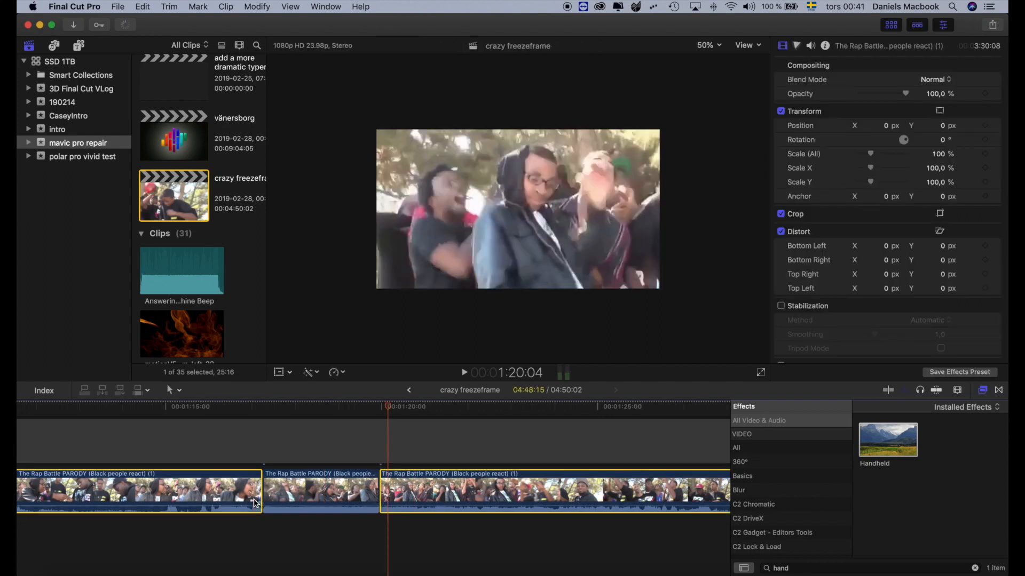
{"action": "key", "text": "shift+BackSpace"}
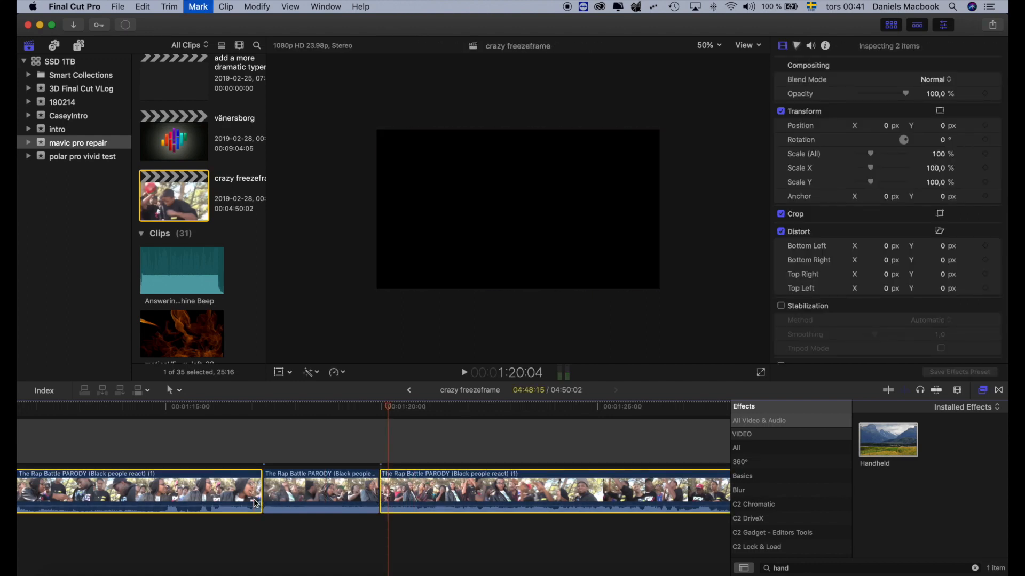
- Detach the audio of the remaining crowd reaction clip and delete its video part
{"action": "right_click", "coordinate": [281, 486]}
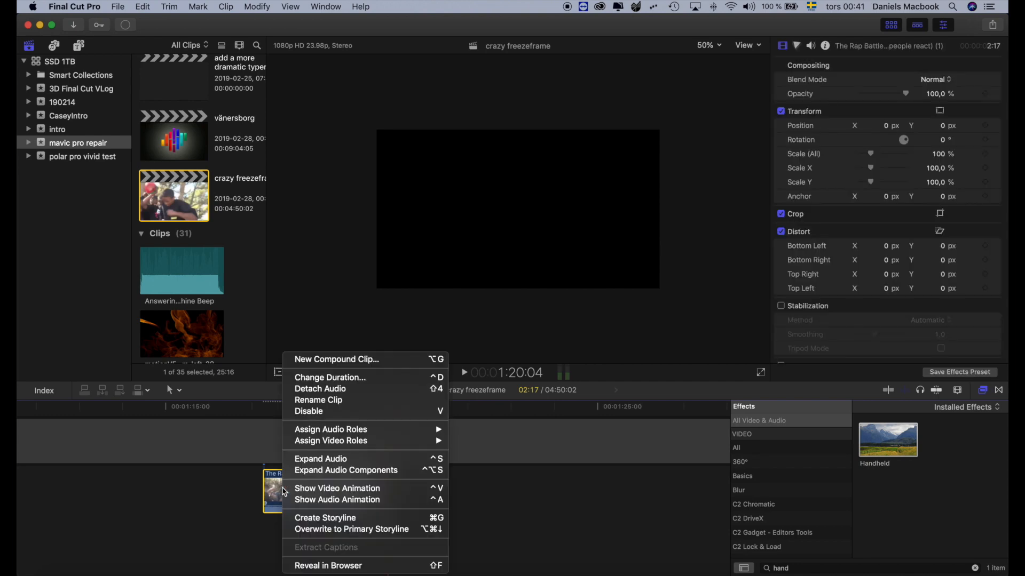
{"action": "left_click", "coordinate": [336, 392]}
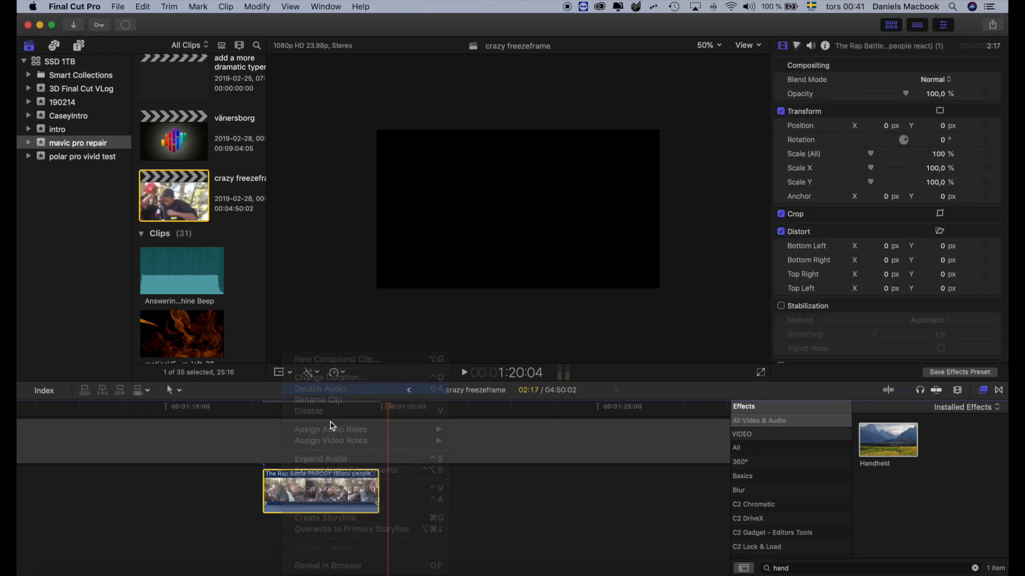
{"action": "left_click", "coordinate": [326, 488]}
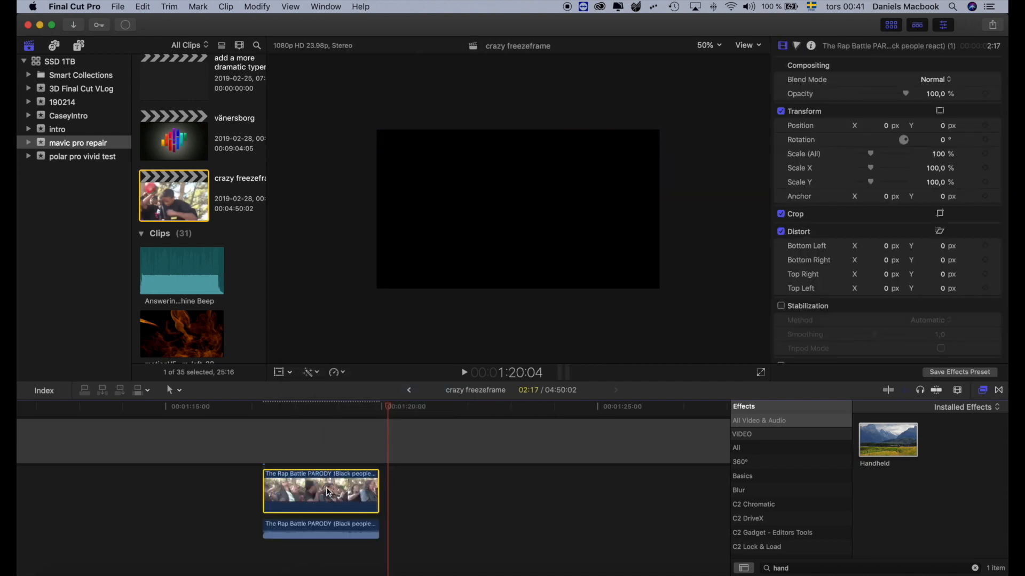
{"action": "key", "text": "BackSpace"}
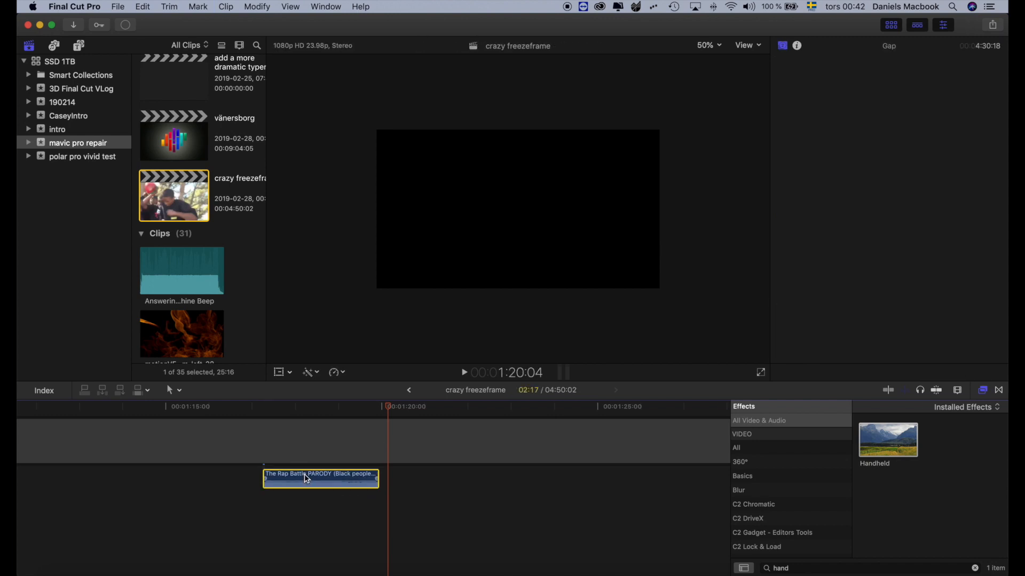
- Move the crowd reaction audio beneath the second P1033488 clip so it starts where the held frame begins
{"action": "left_click", "coordinate": [305, 479]}
{"action": "scroll", "coordinate": [305, 478], "scroll_direction": "left", "scroll_amount": 20}
{"action": "scroll", "coordinate": [418, 475], "scroll_direction": "right", "scroll_amount": 9}
{"action": "left_click", "coordinate": [273, 475]}
{"action": "key", "text": "super+v"}
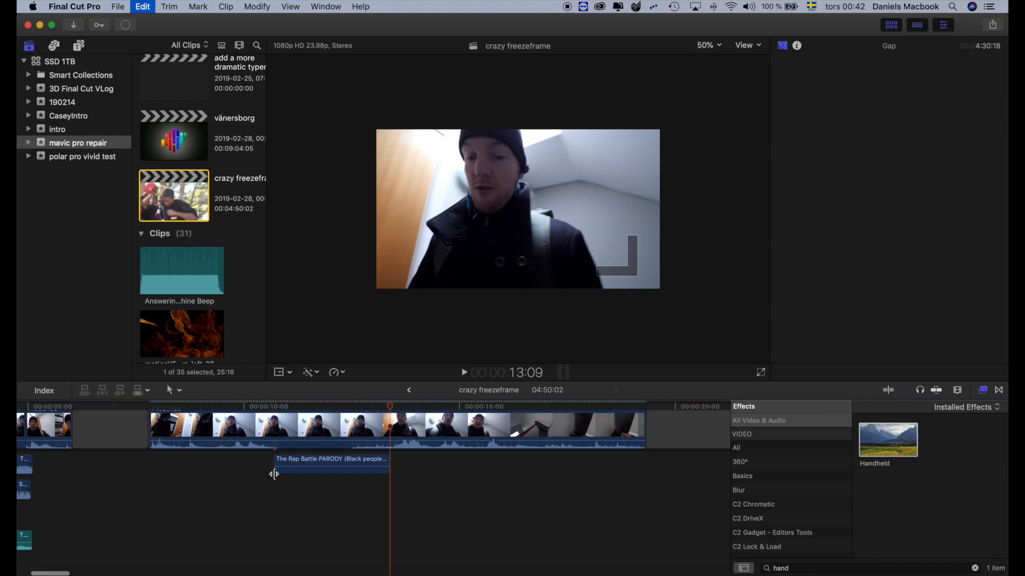
- Trim the crowd reaction audio to end just after the held section and lower its volume to -4.0 dB
{"action": "scroll", "coordinate": [392, 489], "scroll_direction": "up", "scroll_amount": 3}
{"action": "left_click_drag", "start_coordinate": [392, 492], "coordinate": [357, 492]}
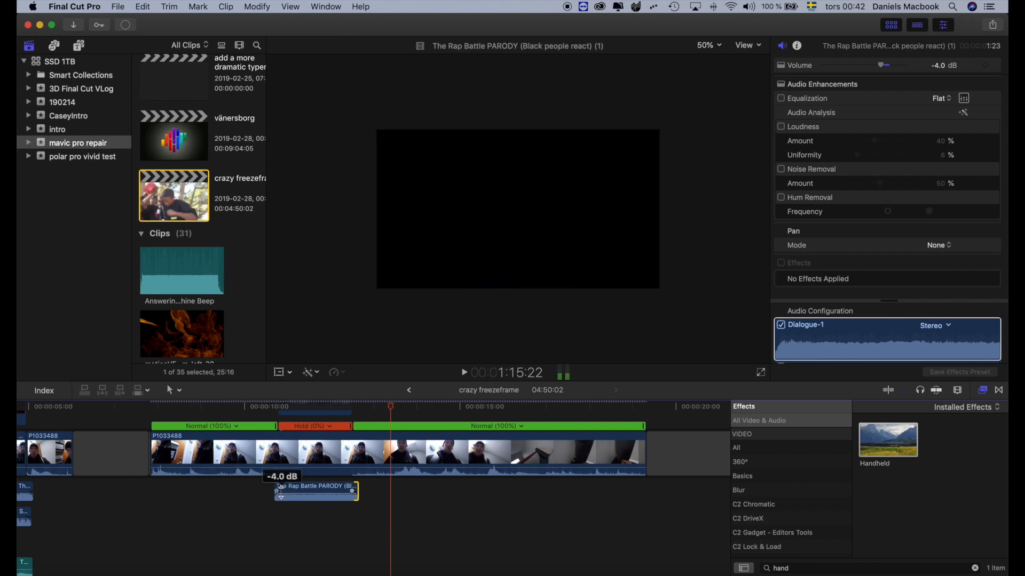
{"action": "left_click_drag", "start_coordinate": [276, 491], "coordinate": [286, 492]}
- Copy the Snoop Dogg dubstep audio from the first freeze frame to beneath the crowd reaction audio at the second
{"action": "scroll", "coordinate": [161, 503], "scroll_direction": "left", "scroll_amount": 6}
{"action": "left_click", "coordinate": [161, 503]}
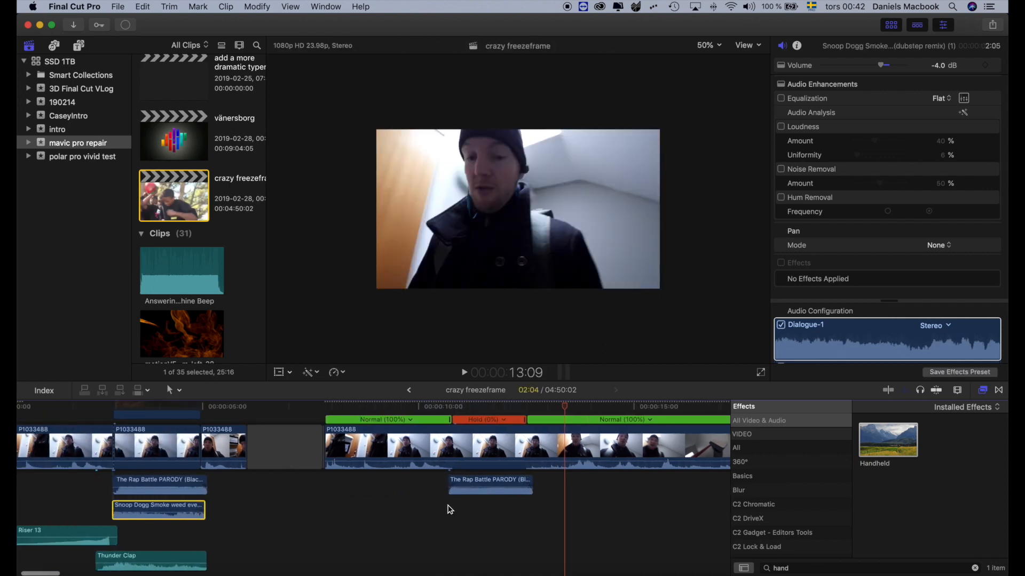
{"action": "key", "text": "super+v"}
- Duplicate the Riser 13 sound effect and position the copy so it ends as the held frame starts
{"action": "scroll", "coordinate": [145, 537], "scroll_direction": "left", "scroll_amount": 3}
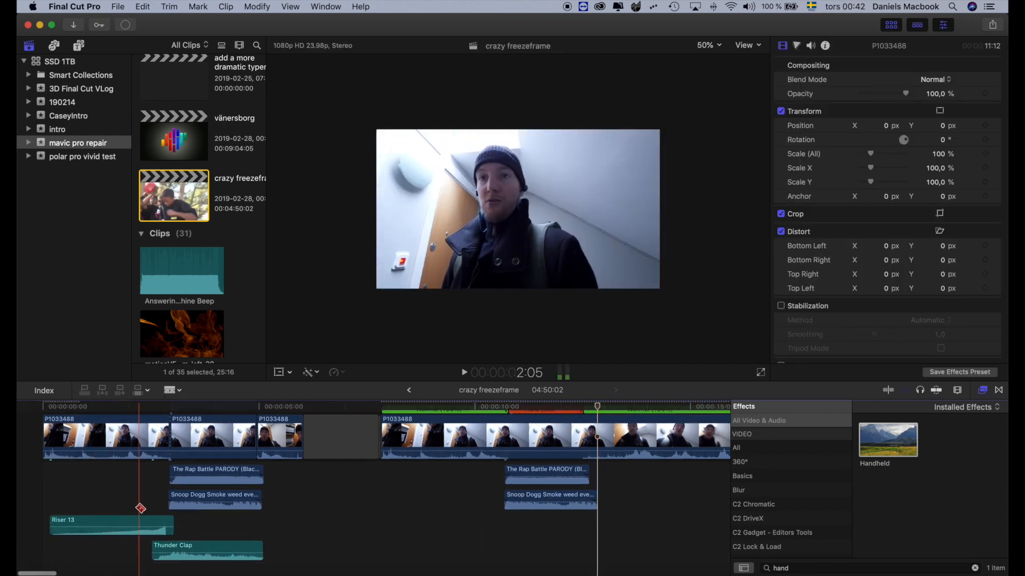
{"action": "left_click", "coordinate": [141, 520]}
{"action": "key", "text": "super+c"}
{"action": "key", "text": "super+v"}
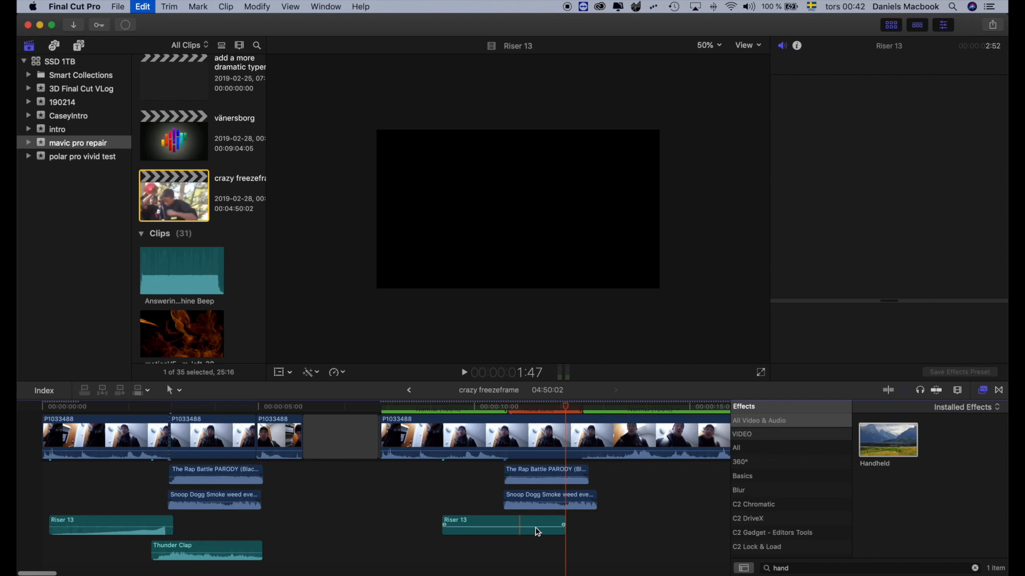
{"action": "left_click_drag", "start_coordinate": [504, 526], "coordinate": [453, 526]}
- Play the first freeze frame around its Thunder Clap sound effect
{"action": "left_click", "coordinate": [238, 555]}
{"action": "key", "text": "b"}
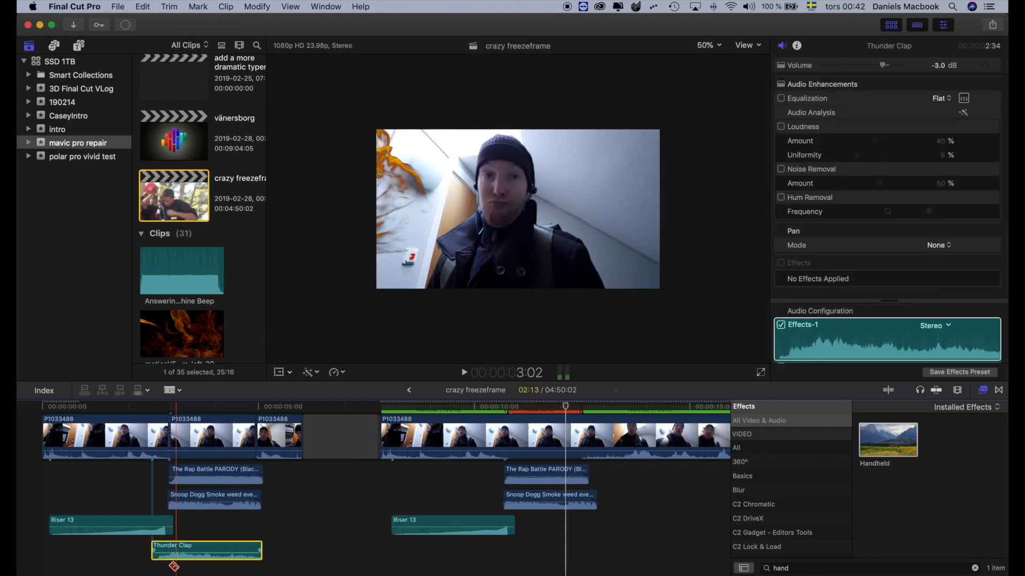
{"action": "key", "text": "space"}
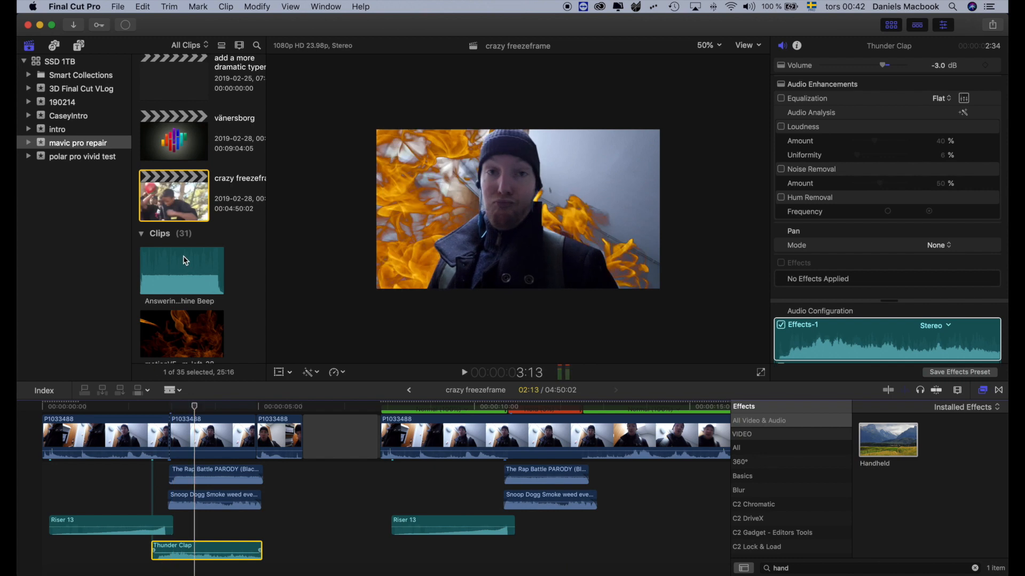
- Search the sound effects library for "thunder" and preview Thunder Clap
{"action": "left_click", "coordinate": [56, 47]}
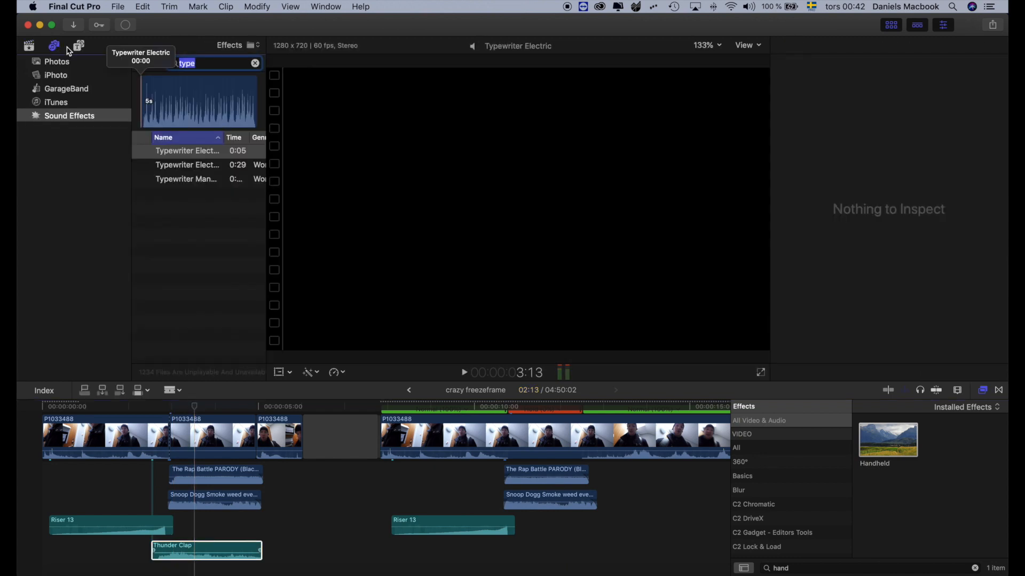
{"action": "left_click", "coordinate": [252, 88]}
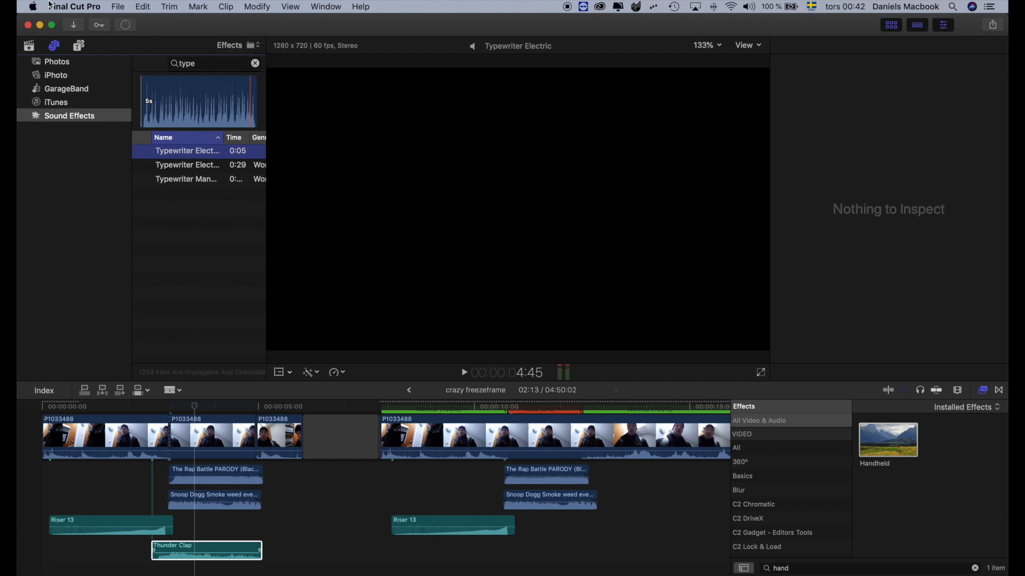
{"action": "left_click", "coordinate": [205, 63]}
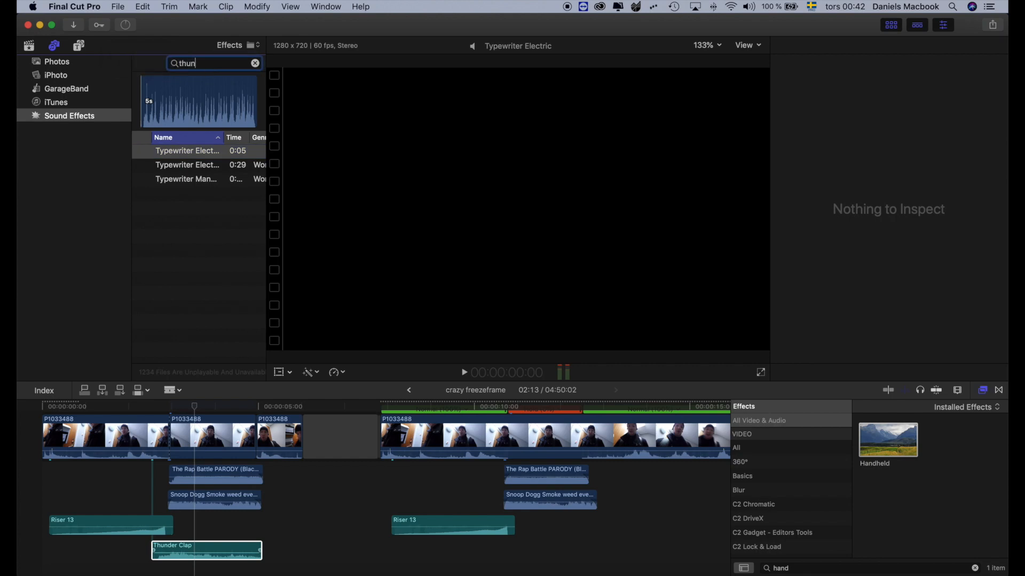
{"action": "key", "text": "Return"}
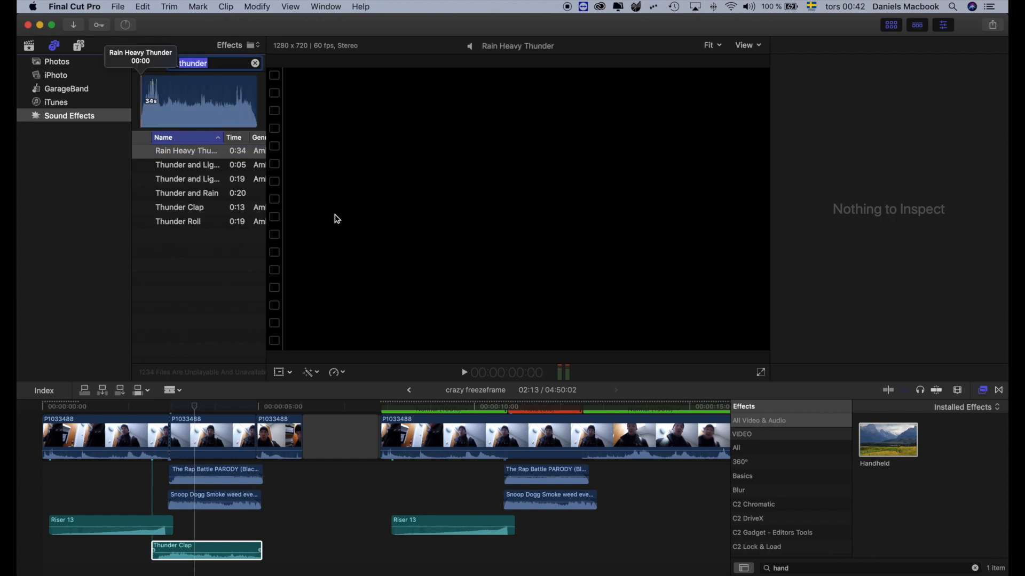
{"action": "left_click", "coordinate": [197, 213]}
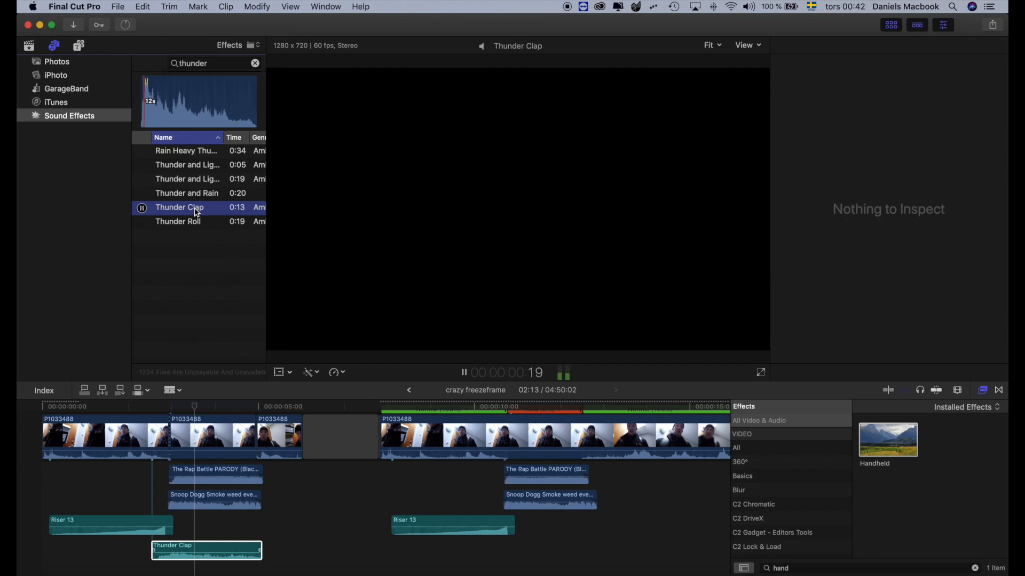
- Place Thunder Clap below the riser, starting just before the held frame, and set its volume to -2.0 dB
{"action": "left_click_drag", "start_coordinate": [187, 216], "coordinate": [480, 549]}
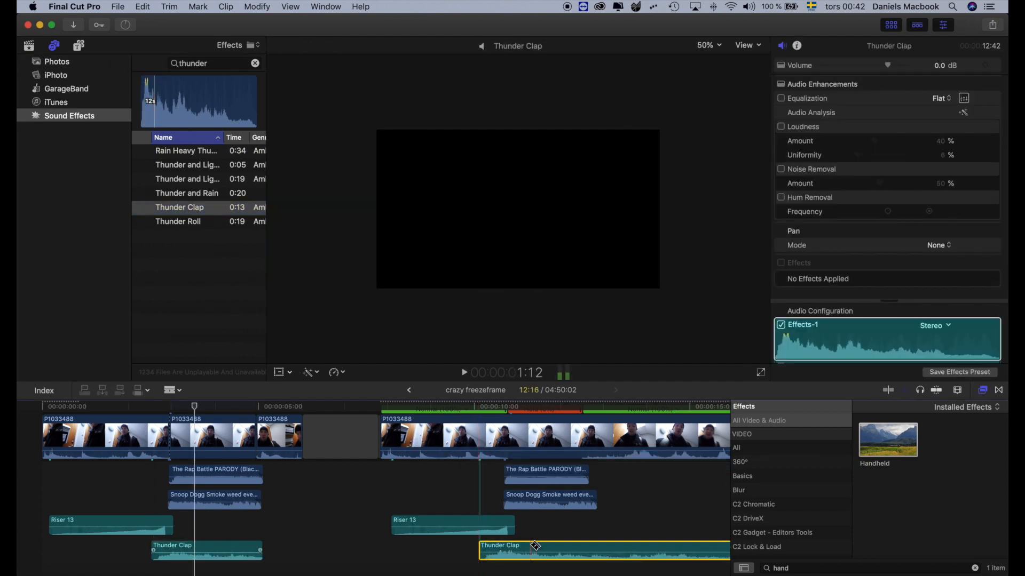
{"action": "key", "text": "ctrl+minus"}
{"action": "key", "text": "ctrl+minus"}
{"action": "left_click_drag", "start_coordinate": [524, 549], "coordinate": [535, 550]}
- Play back the freeze-frame section and shorten the Snoop Dogg audio to end level with the crowd reaction audio
{"action": "key", "text": "b"}
{"action": "key", "text": "space"}
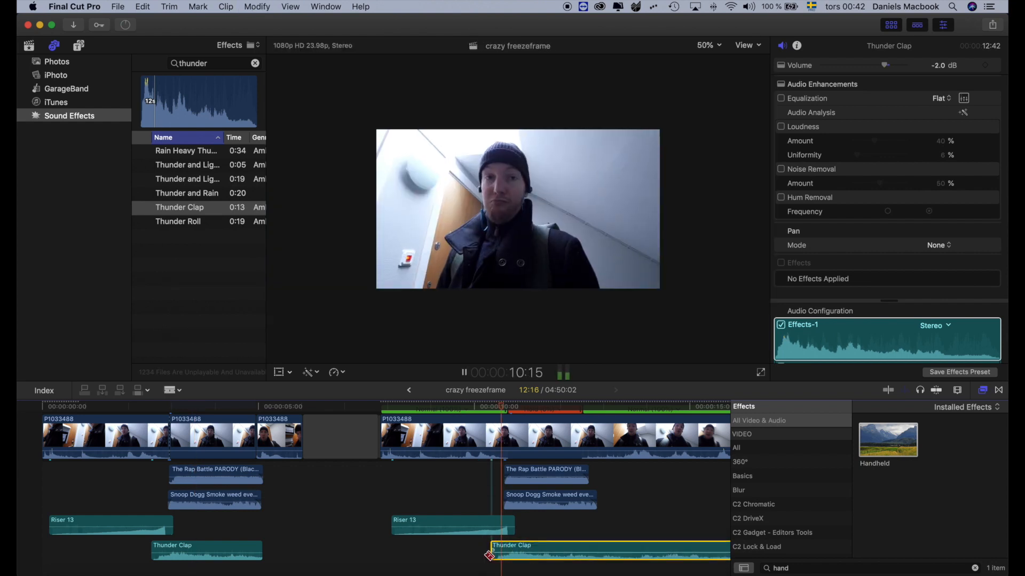
{"action": "key", "text": "space"}
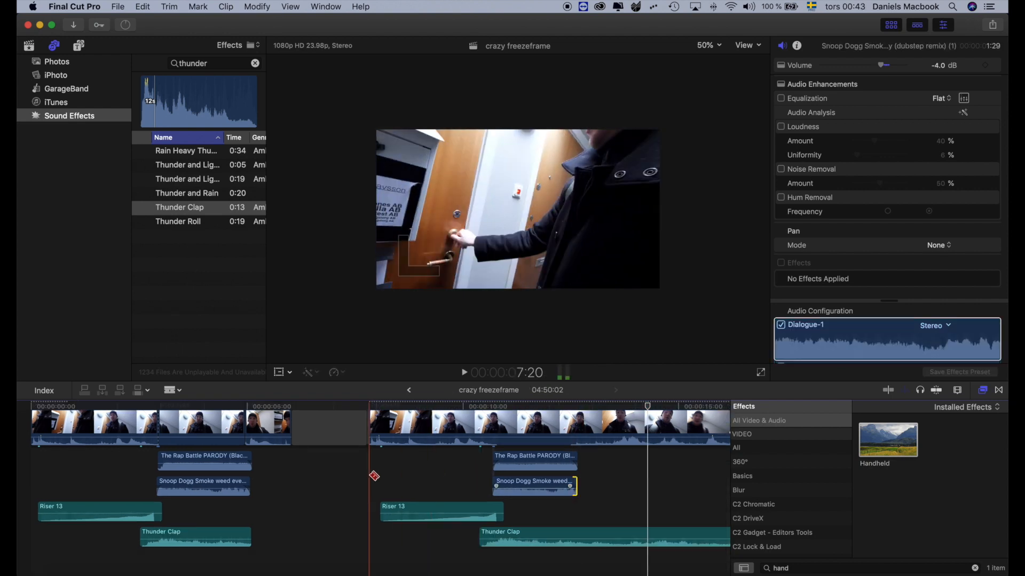
- Switch to Chrome and search YouTube for "flames"
{"action": "scroll", "coordinate": [347, 473], "scroll_direction": "up", "scroll_amount": 5}
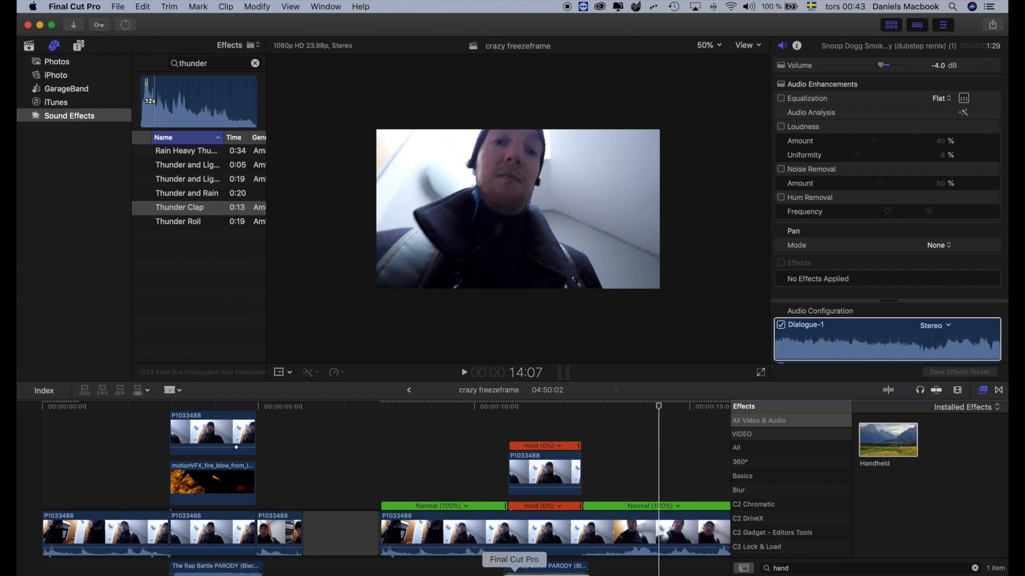
{"action": "left_click", "coordinate": [446, 573]}
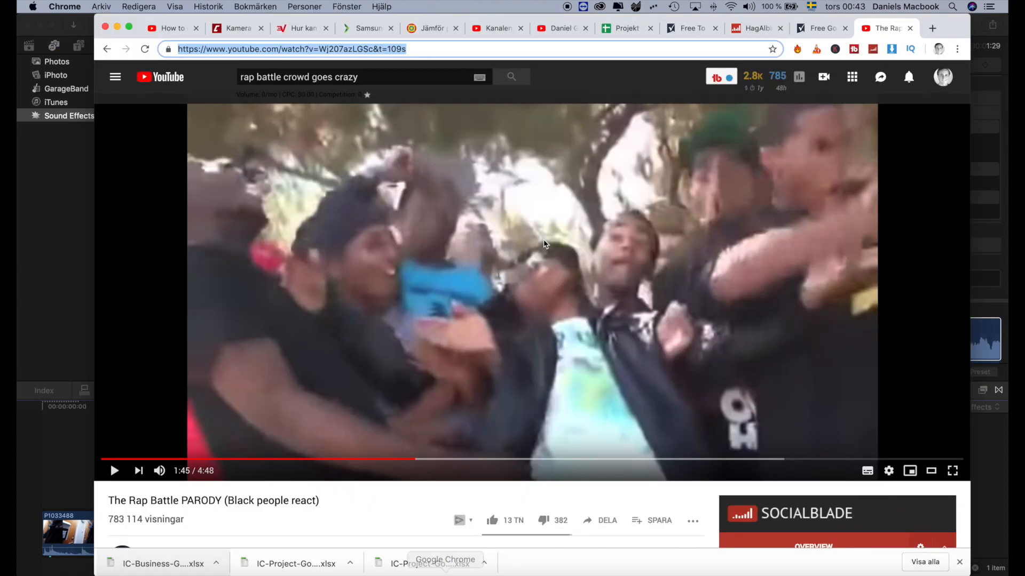
{"action": "left_click", "coordinate": [378, 76]}
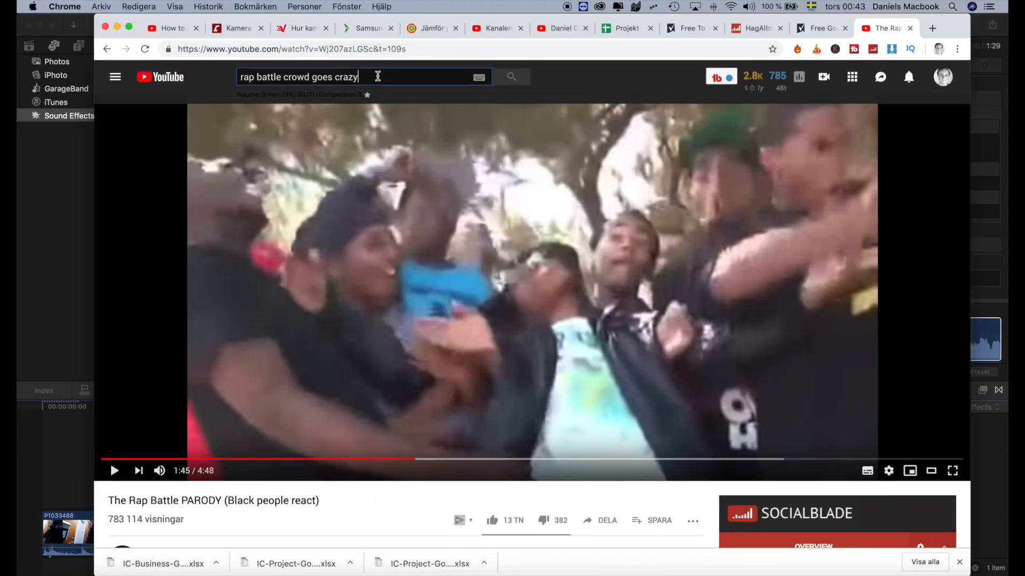
{"action": "type", "text": "flames"}
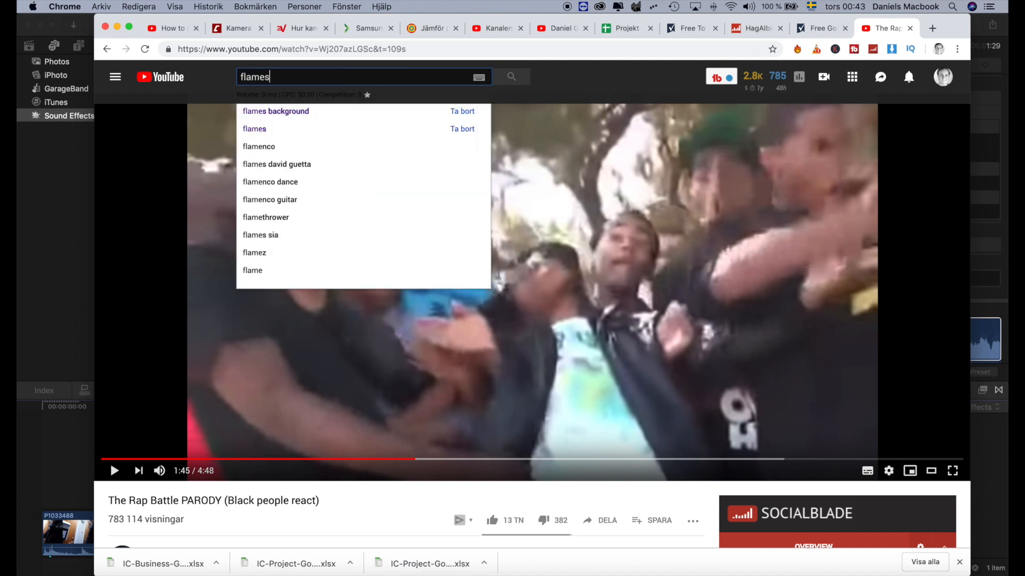
{"action": "key", "text": "Return"}
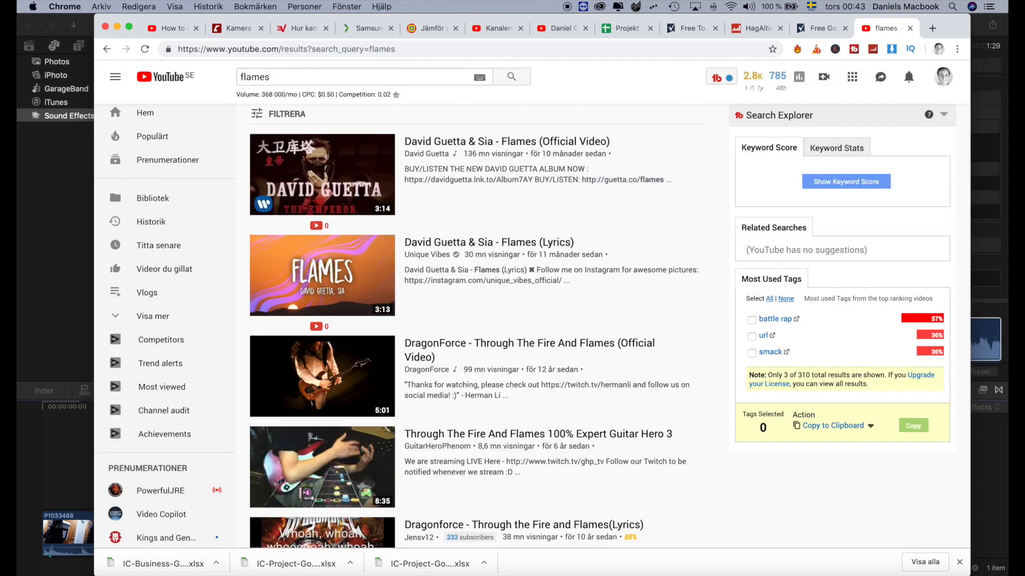
- Browse the "flames" results for usable fire footage, opening a few results in new tabs
{"action": "scroll", "coordinate": [360, 241], "scroll_direction": "down", "scroll_amount": 6}
{"action": "scroll", "coordinate": [360, 241], "scroll_direction": "down", "scroll_amount": 6}
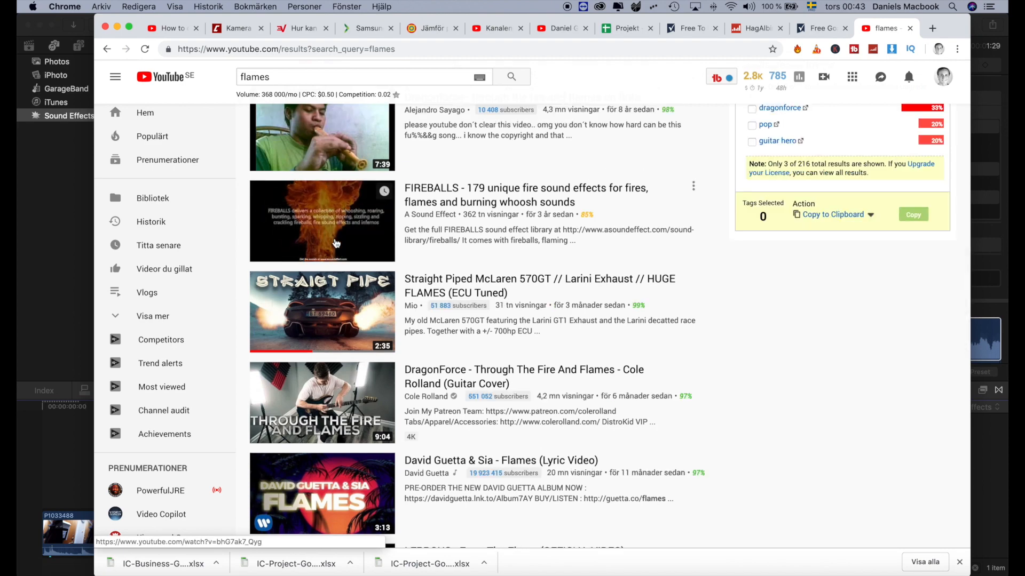
{"action": "scroll", "coordinate": [342, 255], "scroll_direction": "down", "scroll_amount": 3}
{"action": "left_click", "coordinate": [337, 246], "text": "super"}
{"action": "scroll", "coordinate": [336, 245], "scroll_direction": "down", "scroll_amount": 2}
{"action": "left_click", "coordinate": [336, 244], "text": "super"}
{"action": "scroll", "coordinate": [336, 244], "scroll_direction": "down", "scroll_amount": 2}
{"action": "scroll", "coordinate": [336, 244], "scroll_direction": "down", "scroll_amount": 9}
{"action": "scroll", "coordinate": [335, 243], "scroll_direction": "up", "scroll_amount": 5}
{"action": "left_click", "coordinate": [335, 242], "text": "super"}
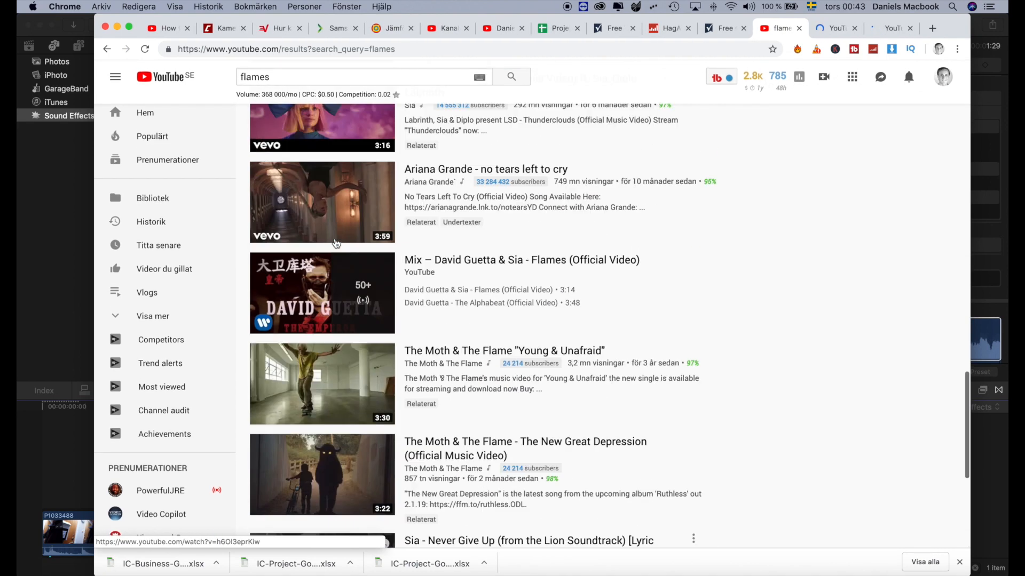
{"action": "scroll", "coordinate": [335, 240], "scroll_direction": "up", "scroll_amount": 20}
{"action": "scroll", "coordinate": [336, 238], "scroll_direction": "up", "scroll_amount": 4}
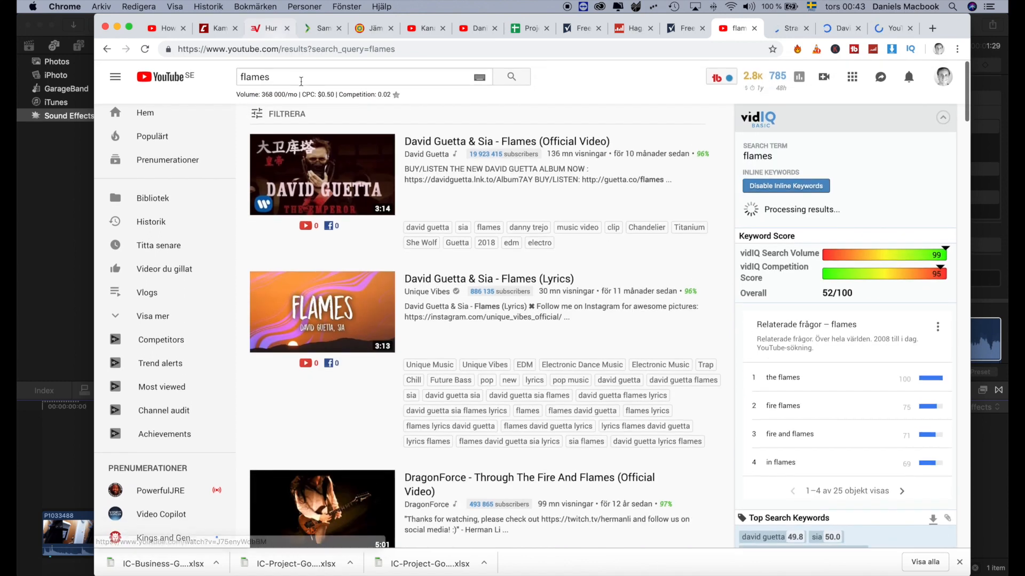
- Refine the YouTube search to "flames background" and open the Fire Background video
{"action": "left_click", "coordinate": [301, 78]}
{"action": "type", "text": "background"}
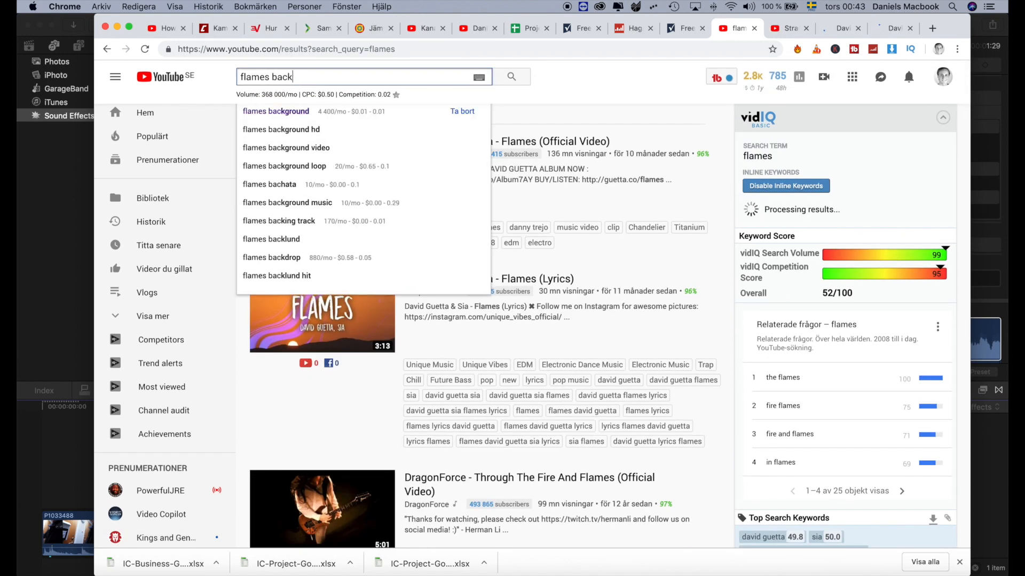
{"action": "key", "text": "Return"}
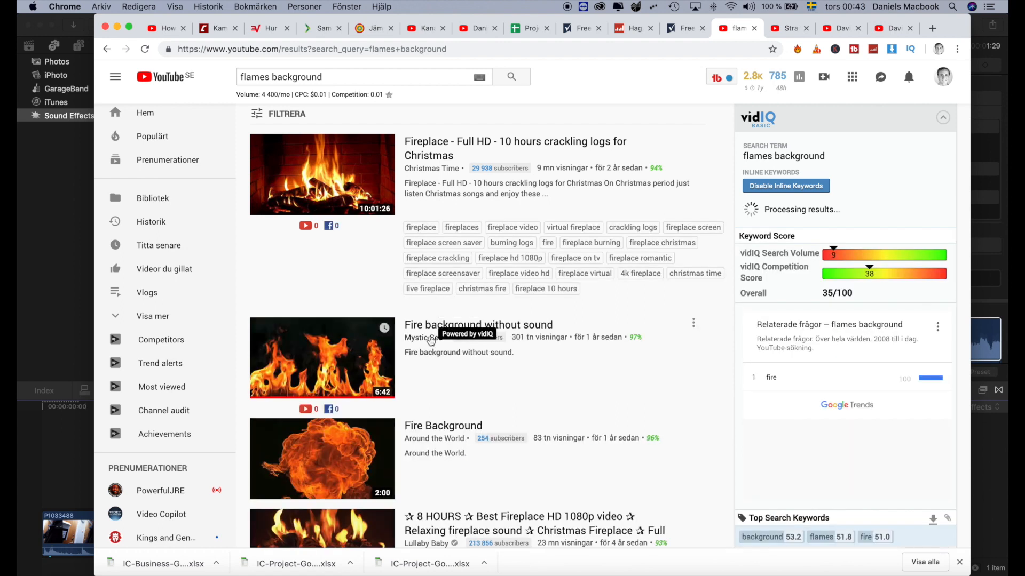
{"action": "left_click", "coordinate": [435, 430]}
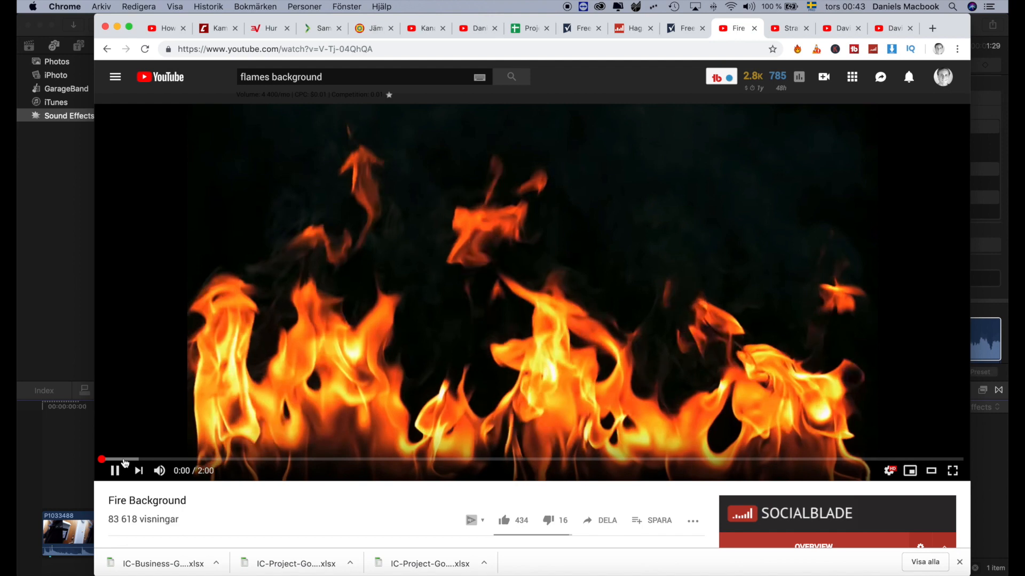
- Skim through the Fire Background video and pause it at about 0:22
{"action": "left_click", "coordinate": [176, 459]}
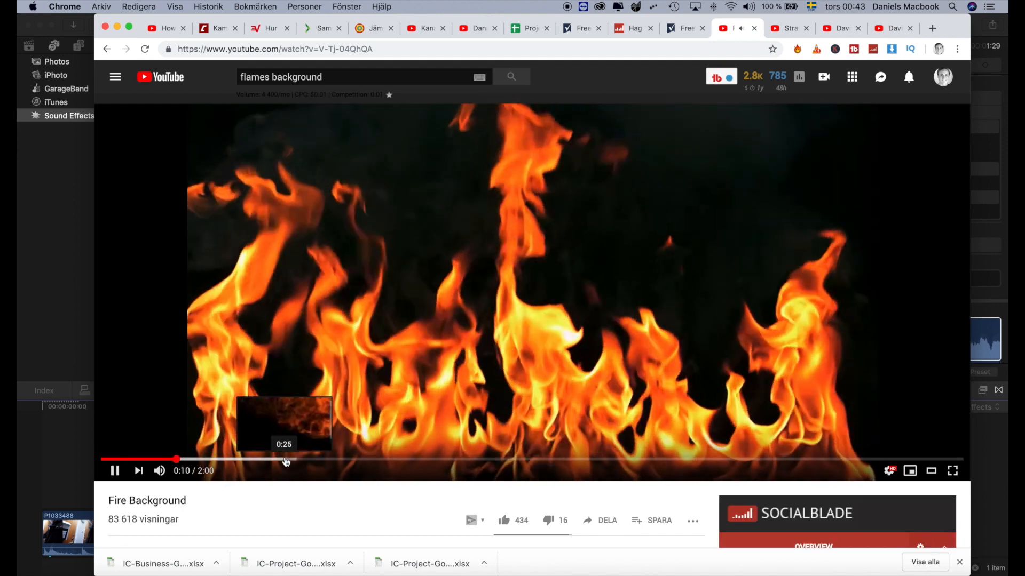
{"action": "left_click_drag", "start_coordinate": [287, 462], "coordinate": [242, 460]}
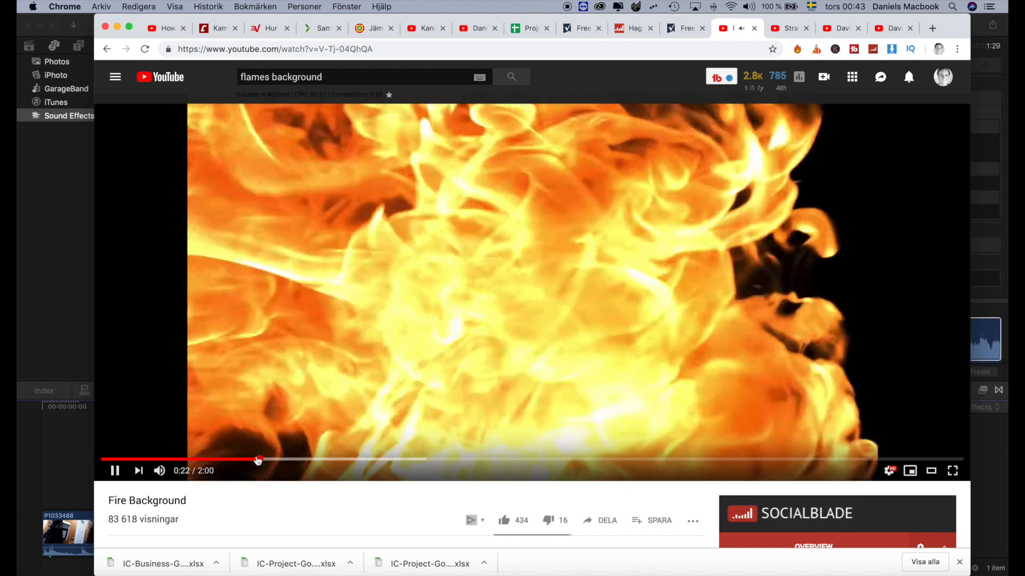
{"action": "key", "text": "space"}
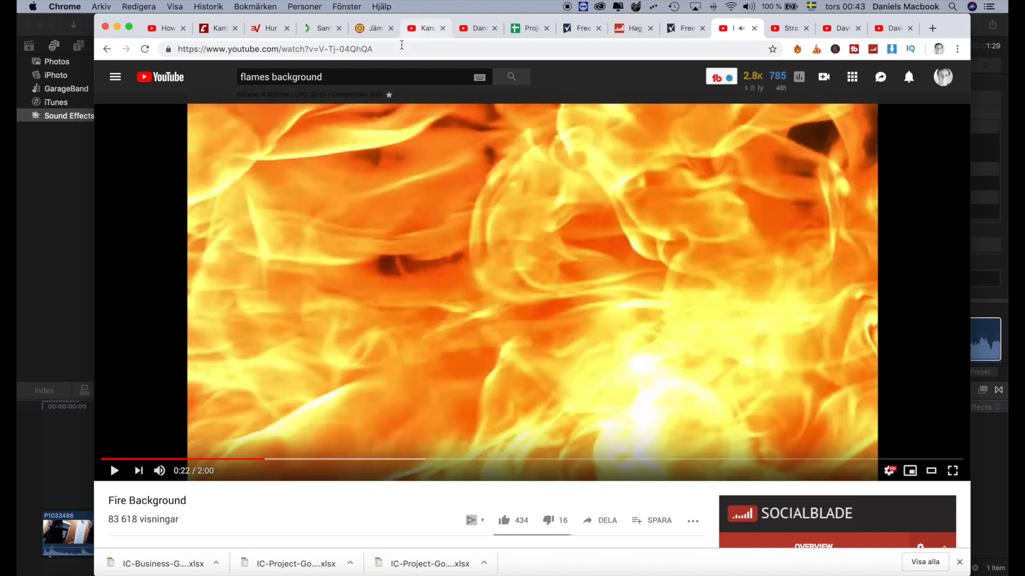
- Copy the Fire Background video's URL and switch to MacX YouTube Downloader
{"action": "left_click", "coordinate": [394, 48]}
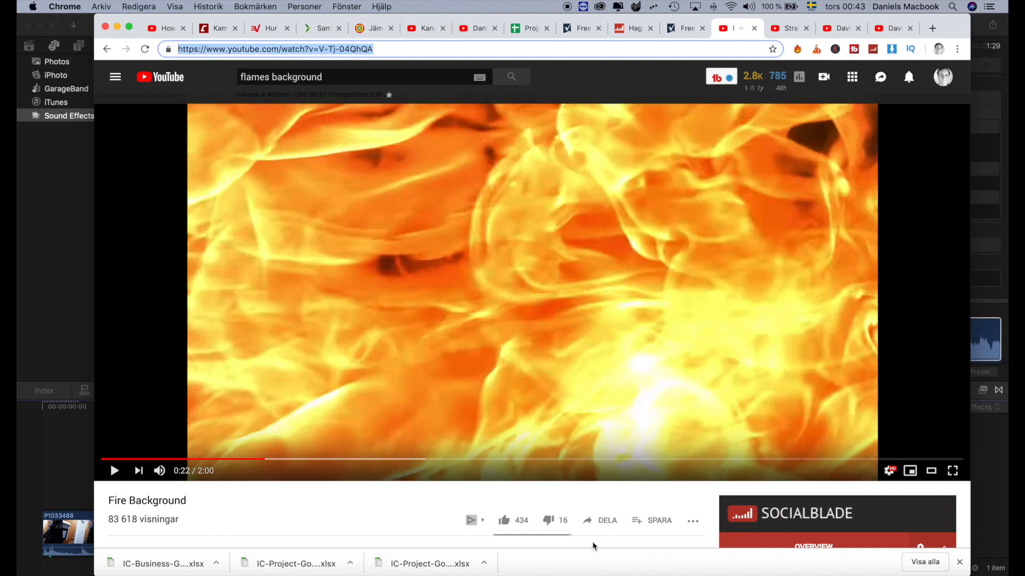
{"action": "left_click", "coordinate": [822, 569]}
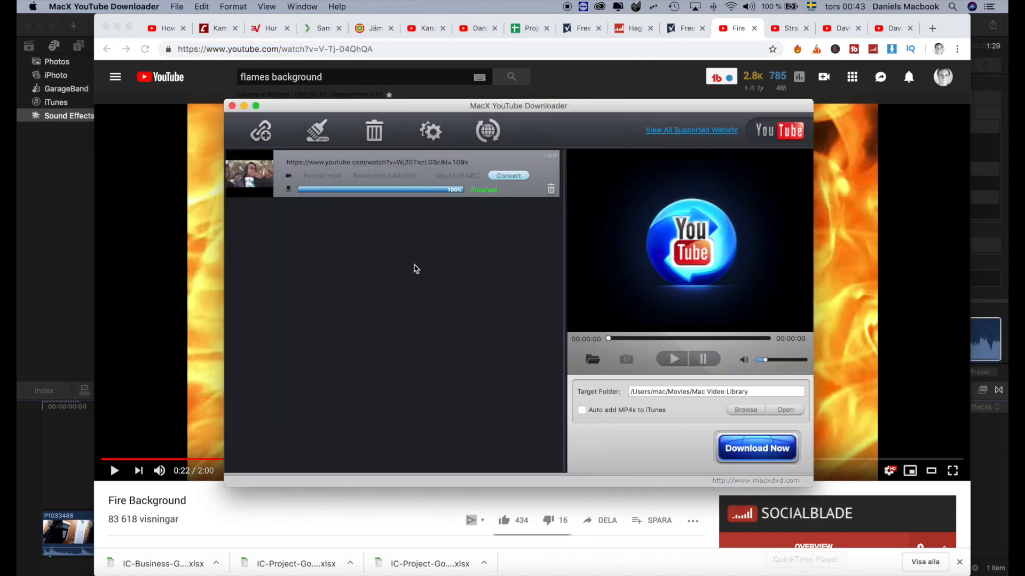
- Analyze the copied Fire Background video URL, start its download, and open the target folder Mac Video Library
{"action": "left_click", "coordinate": [263, 132]}
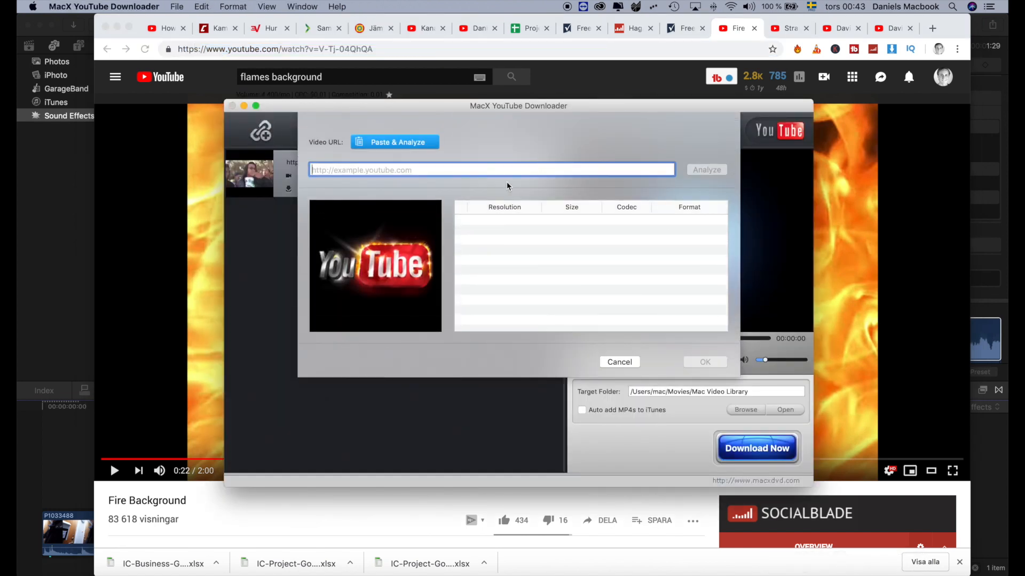
{"action": "left_click", "coordinate": [706, 170]}
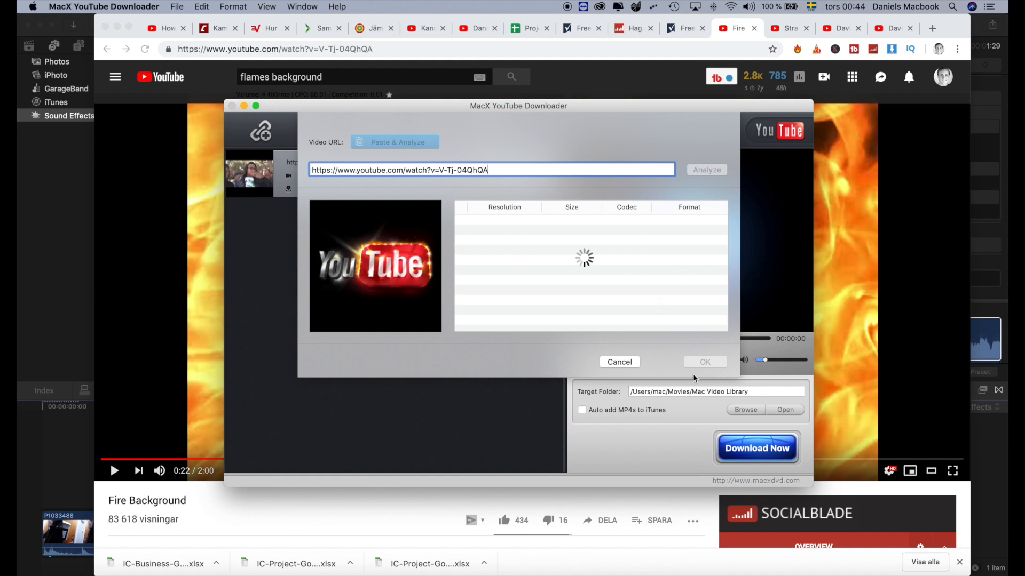
{"action": "left_click", "coordinate": [705, 362]}
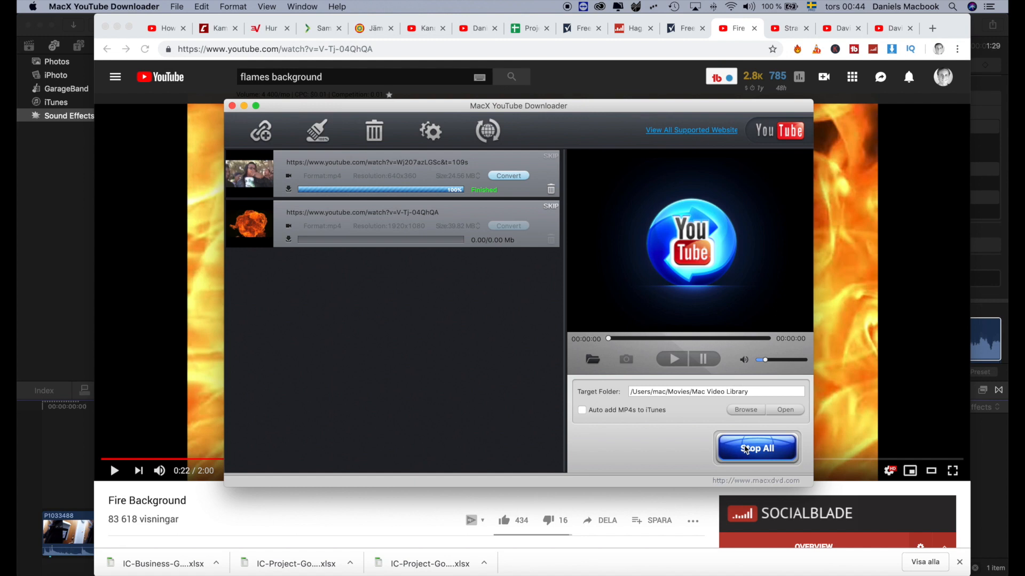
{"action": "left_click", "coordinate": [784, 410]}
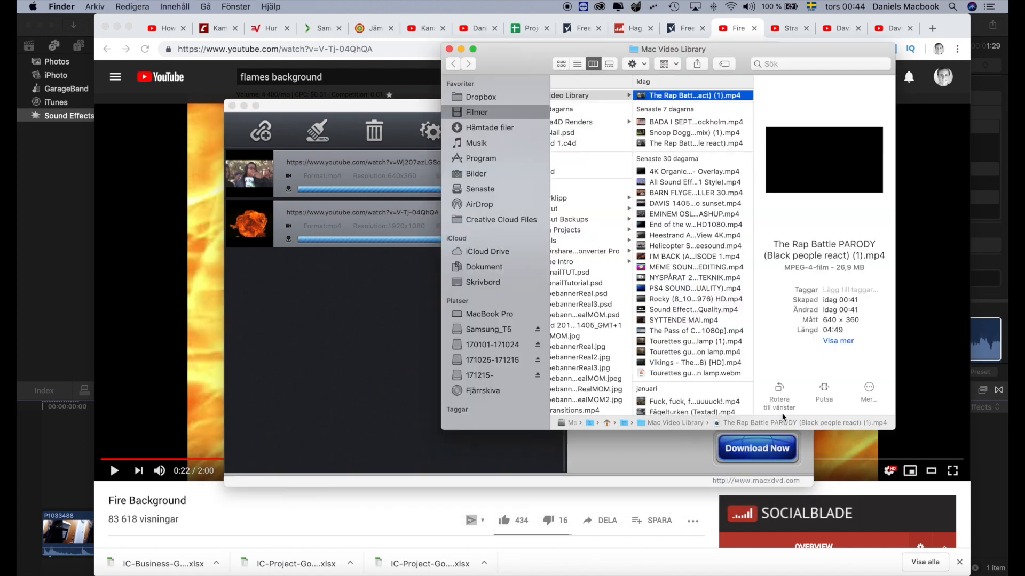
- Bring the downloaded Fire Background file into Final Cut Pro, between the held frame and the masked subject, starting at the hold segment
{"action": "left_click_drag", "start_coordinate": [687, 97], "coordinate": [77, 447]}
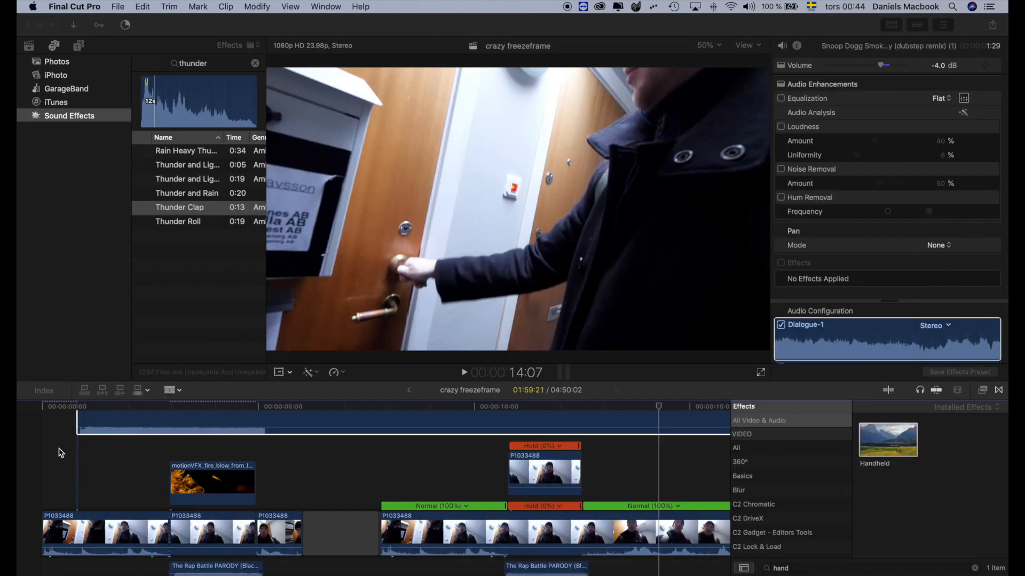
{"action": "left_click_drag", "start_coordinate": [155, 417], "coordinate": [560, 471]}
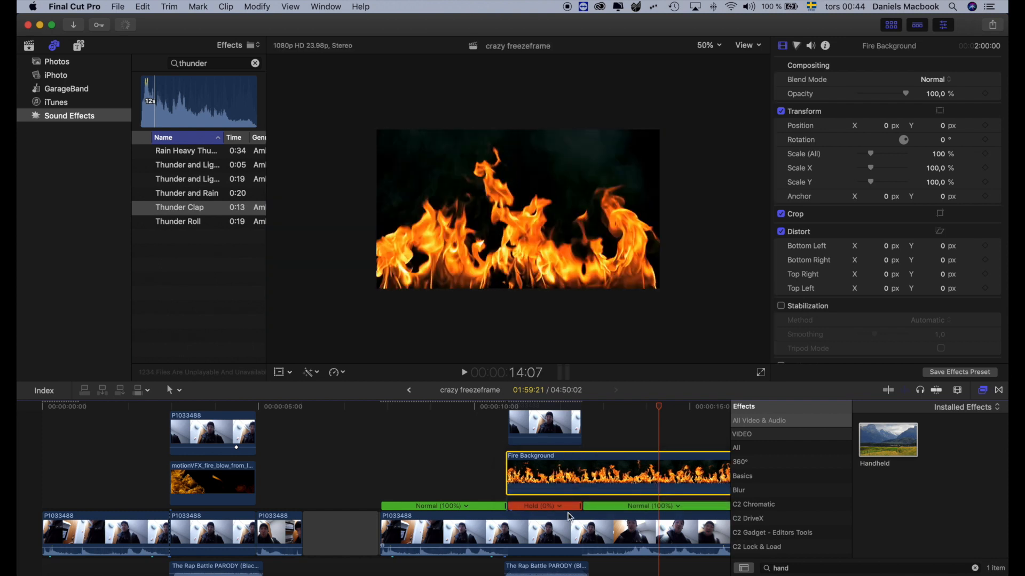
{"action": "scroll", "coordinate": [532, 460], "scroll_direction": "right", "scroll_amount": 3}
{"action": "scroll", "coordinate": [532, 460], "scroll_direction": "up", "scroll_amount": 2}
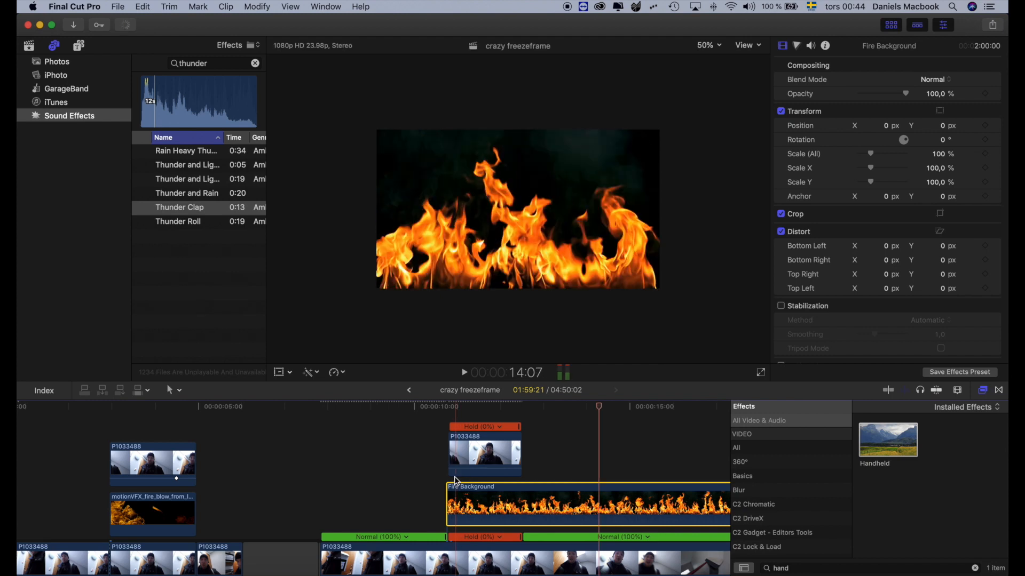
{"action": "left_click_drag", "start_coordinate": [467, 480], "coordinate": [470, 496]}
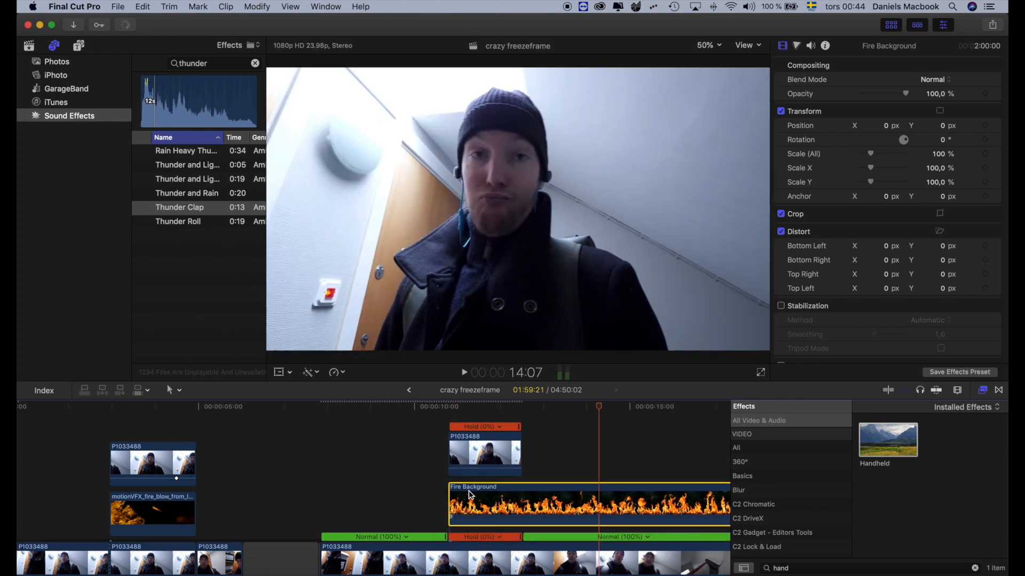
- Split the Fire Background clip just before the large fireball and delete the part with the low flames
{"action": "scroll", "coordinate": [581, 493], "scroll_direction": "right", "scroll_amount": 15}
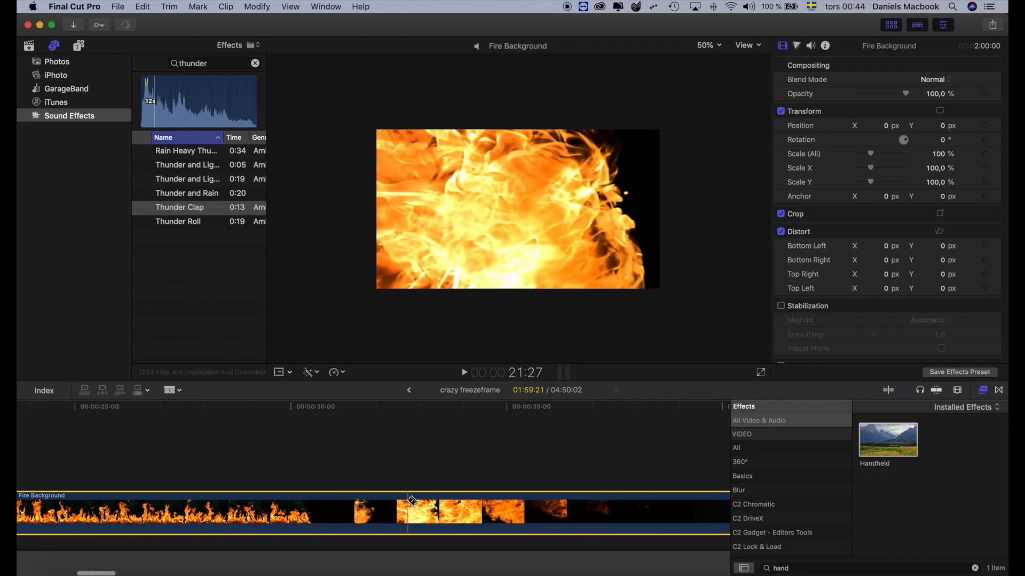
{"action": "left_click", "coordinate": [332, 511]}
{"action": "key", "text": "a"}
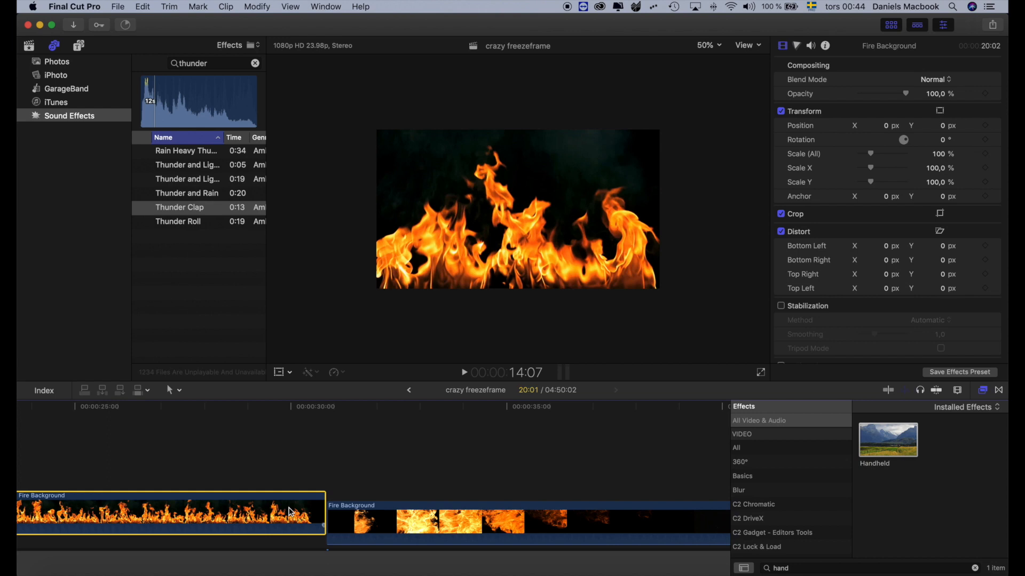
{"action": "key", "text": "Delete"}
- Move the remaining Fire Background clip to the start of the hold segment and trim a little off its beginning
{"action": "left_click_drag", "start_coordinate": [381, 519], "coordinate": [88, 517]}
{"action": "scroll", "coordinate": [590, 531], "scroll_direction": "left", "scroll_amount": 10}
{"action": "left_click_drag", "start_coordinate": [608, 525], "coordinate": [348, 536]}
{"action": "key", "text": "b"}
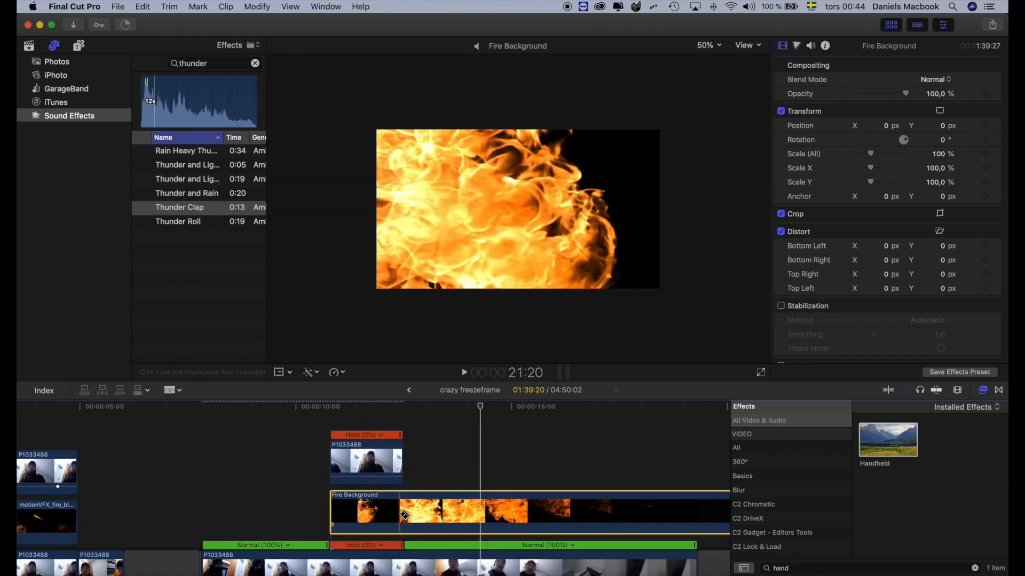
{"action": "left_click_drag", "start_coordinate": [330, 504], "coordinate": [372, 518]}
{"action": "key", "text": "b"}
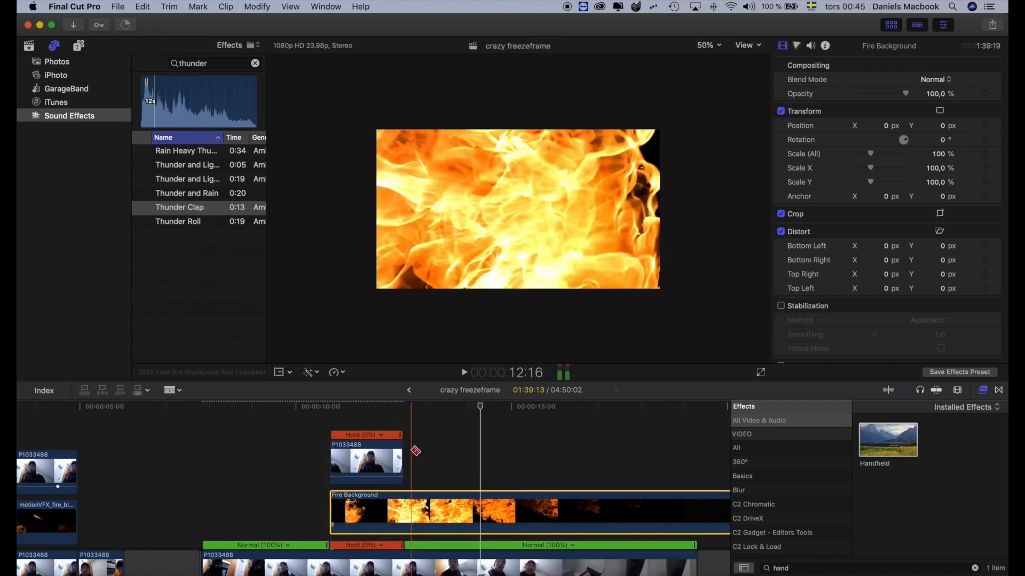
- Cut the Fire Background clip at the end of the hold segment and delete the excess
{"action": "left_click", "coordinate": [404, 511]}
{"action": "key", "text": "a"}
{"action": "left_click", "coordinate": [432, 508]}
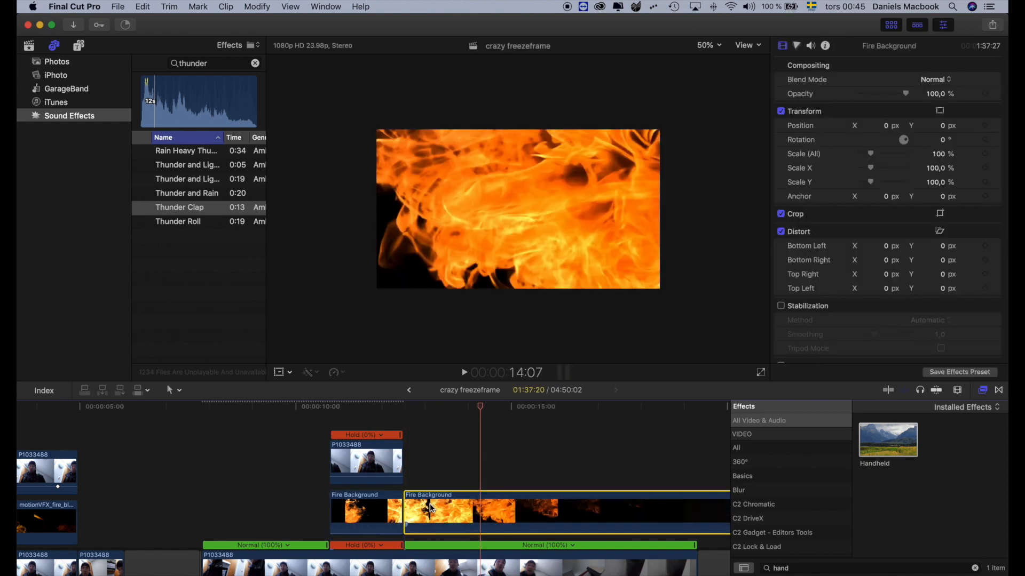
{"action": "key", "text": "Delete"}
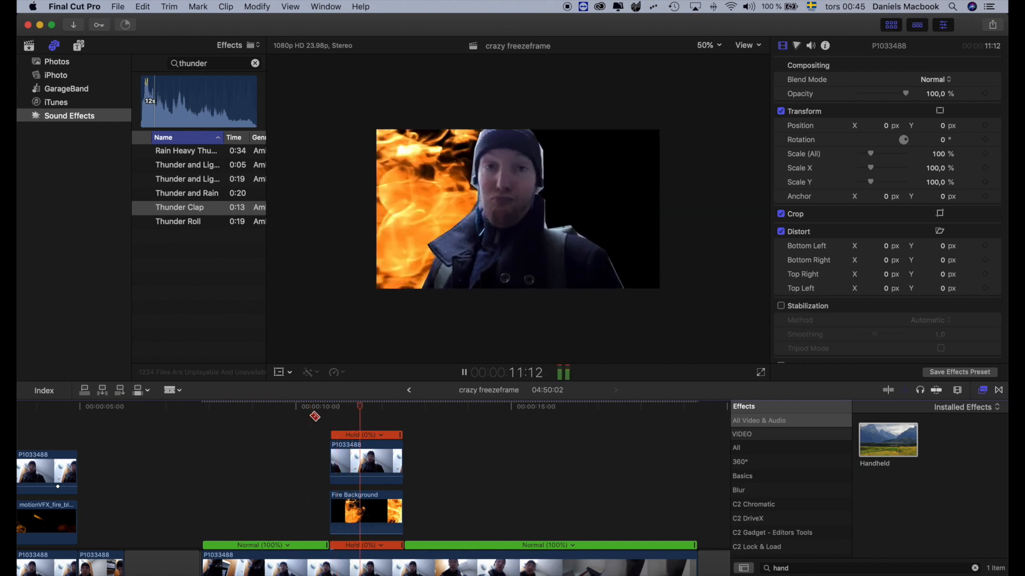
- Preview the fire behind the masked subject and set the Fire Background clip's blend mode to Add
{"action": "key", "text": "space"}
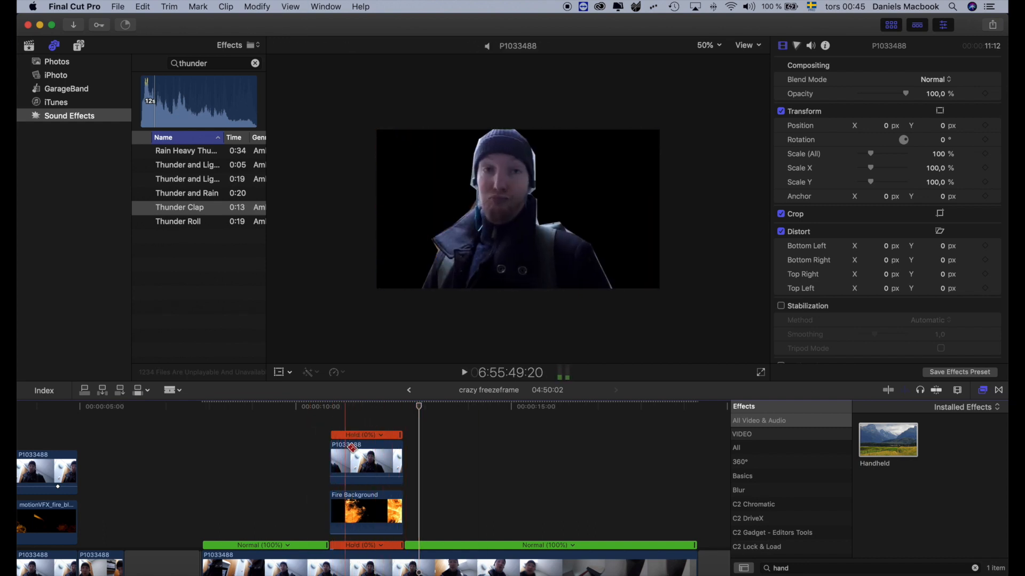
{"action": "left_click", "coordinate": [359, 505]}
{"action": "scroll", "coordinate": [359, 505], "scroll_direction": "left", "scroll_amount": 5}
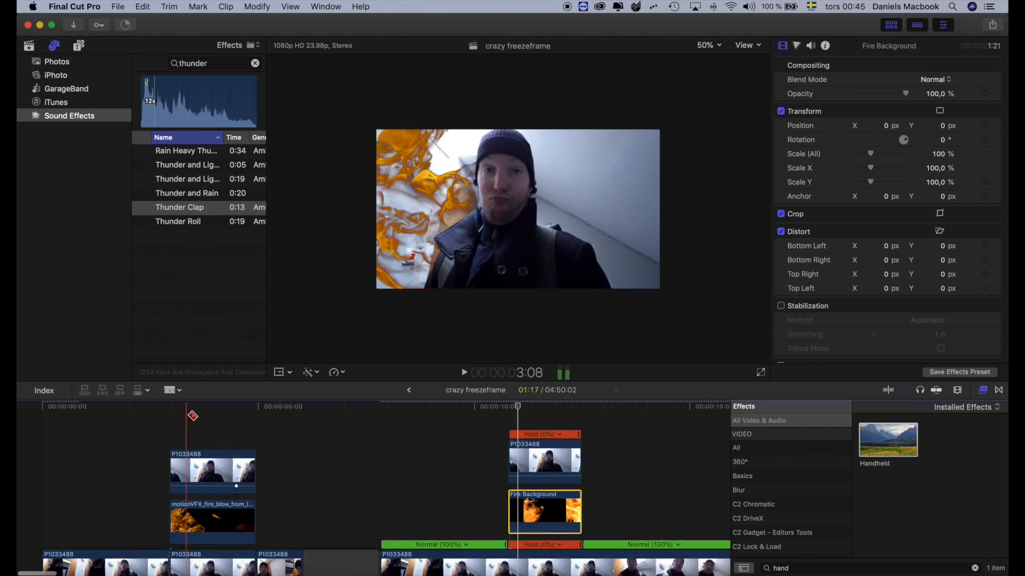
{"action": "key", "text": "a"}
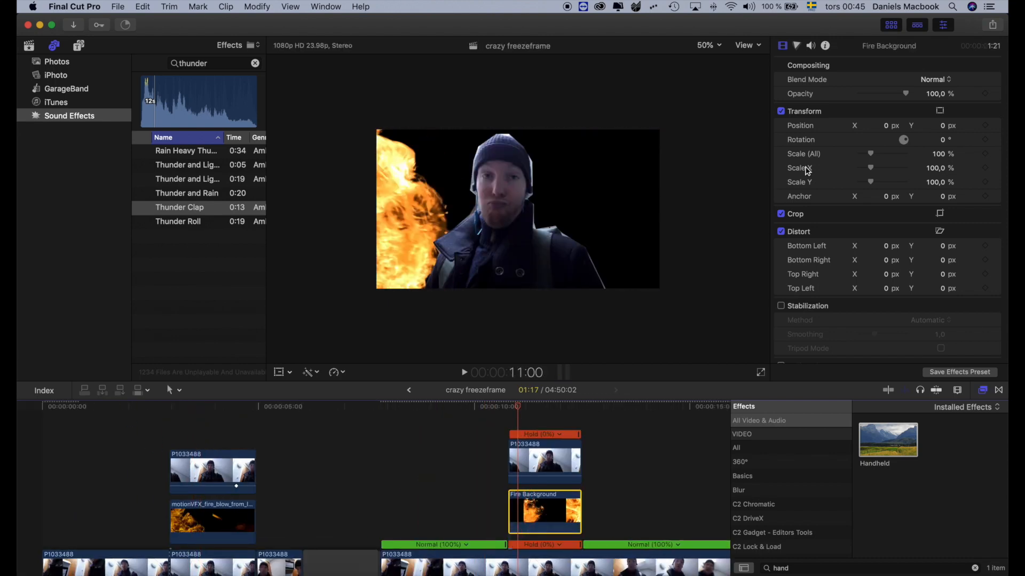
{"action": "left_click", "coordinate": [937, 81]}
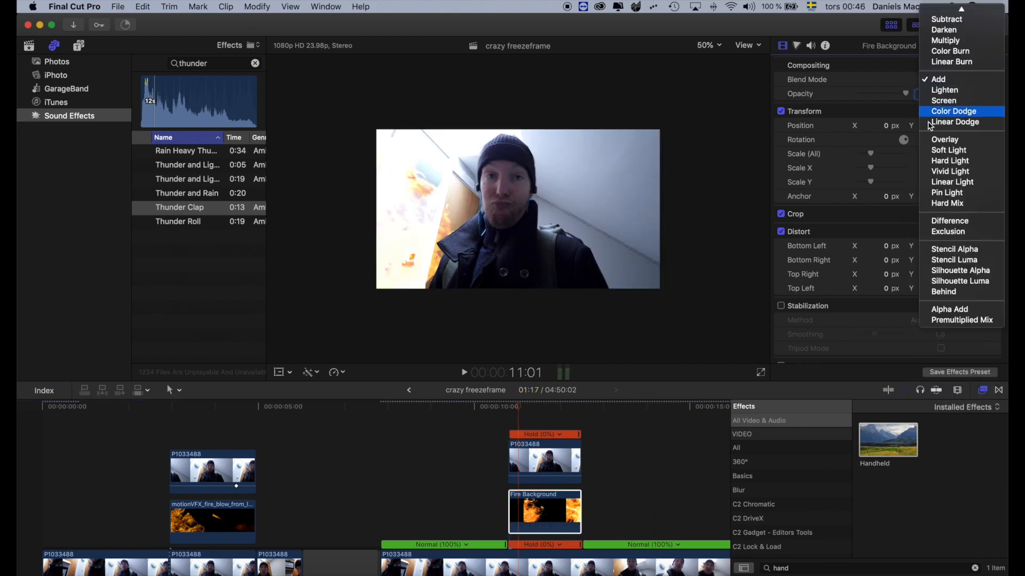
{"action": "left_click", "coordinate": [943, 83]}
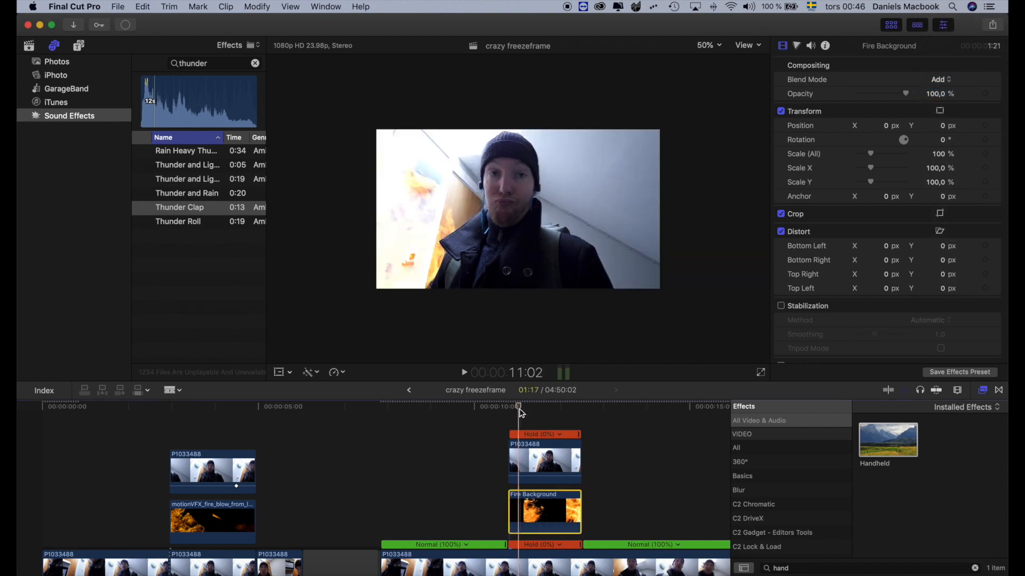